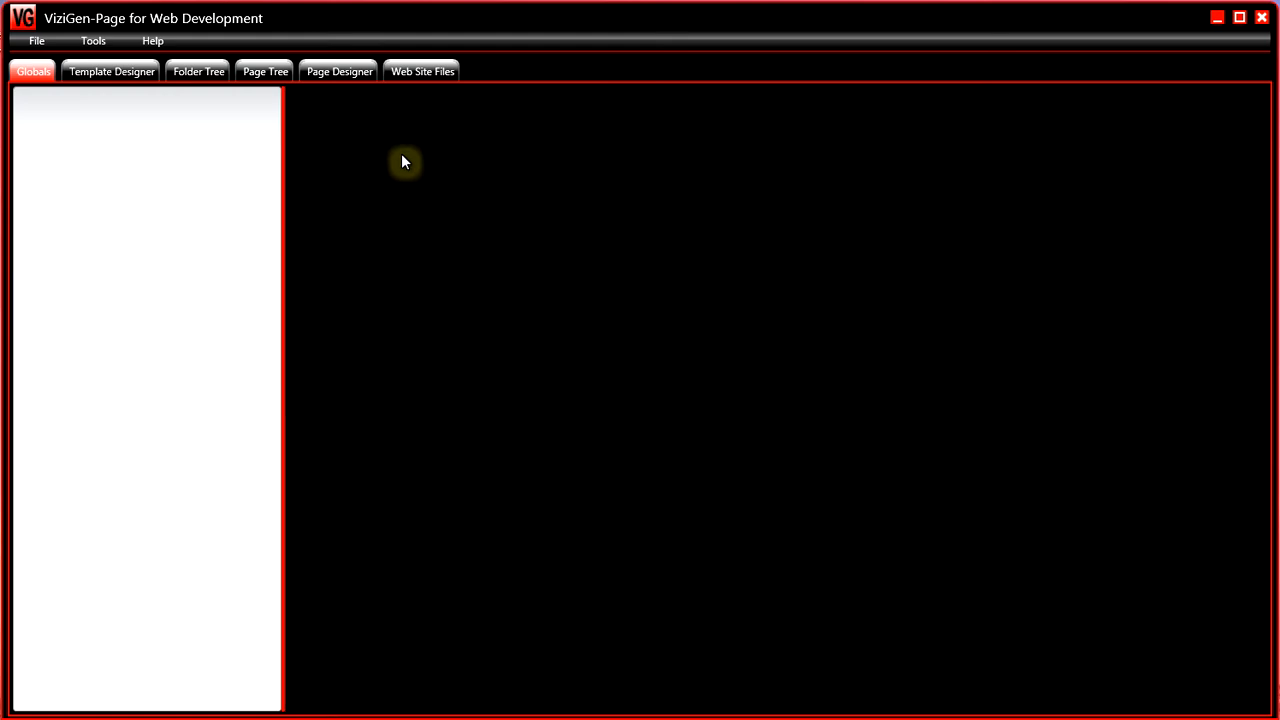
Open the recent project KGSR and display its global items
click(38, 41)
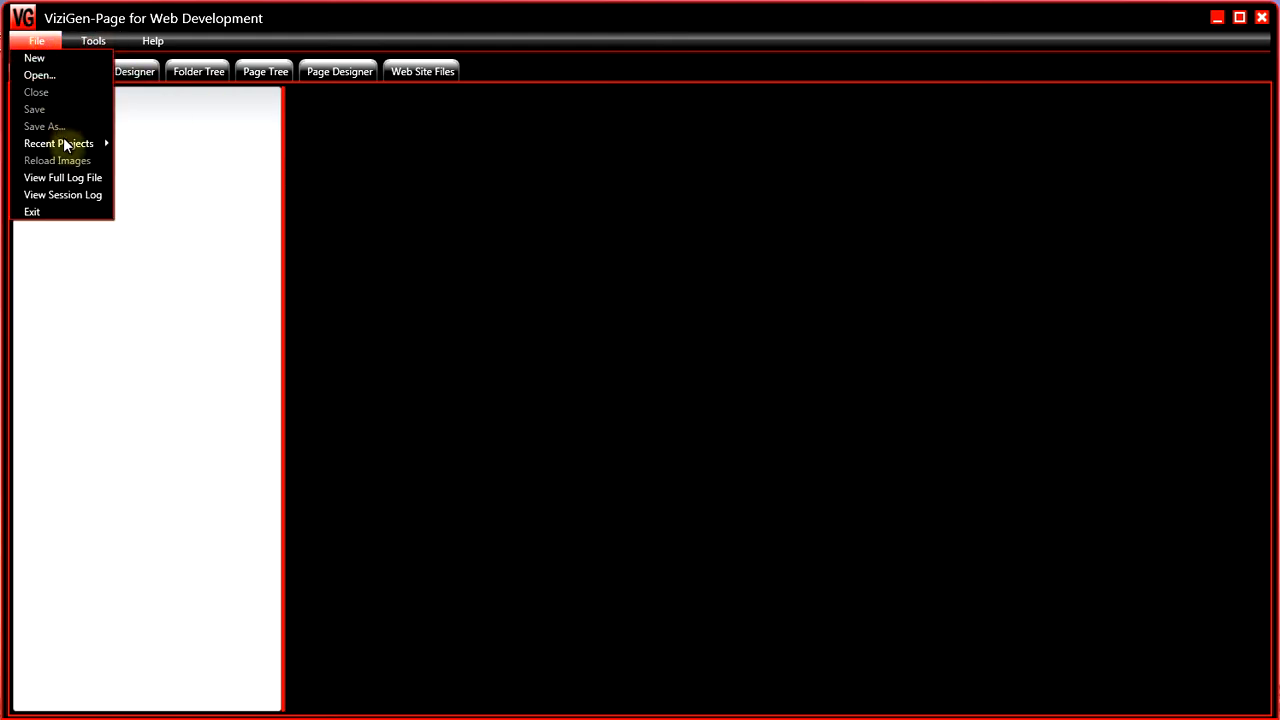
mouse_move(66, 143)
click(190, 143)
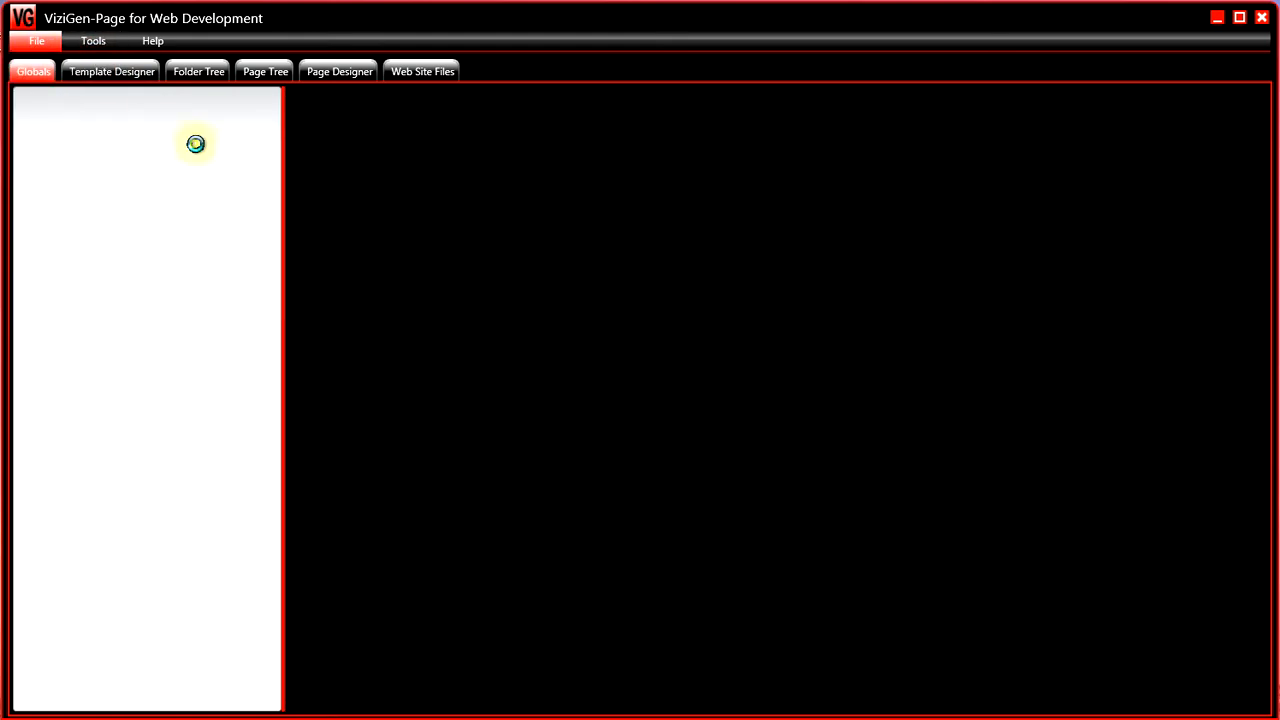
click(34, 72)
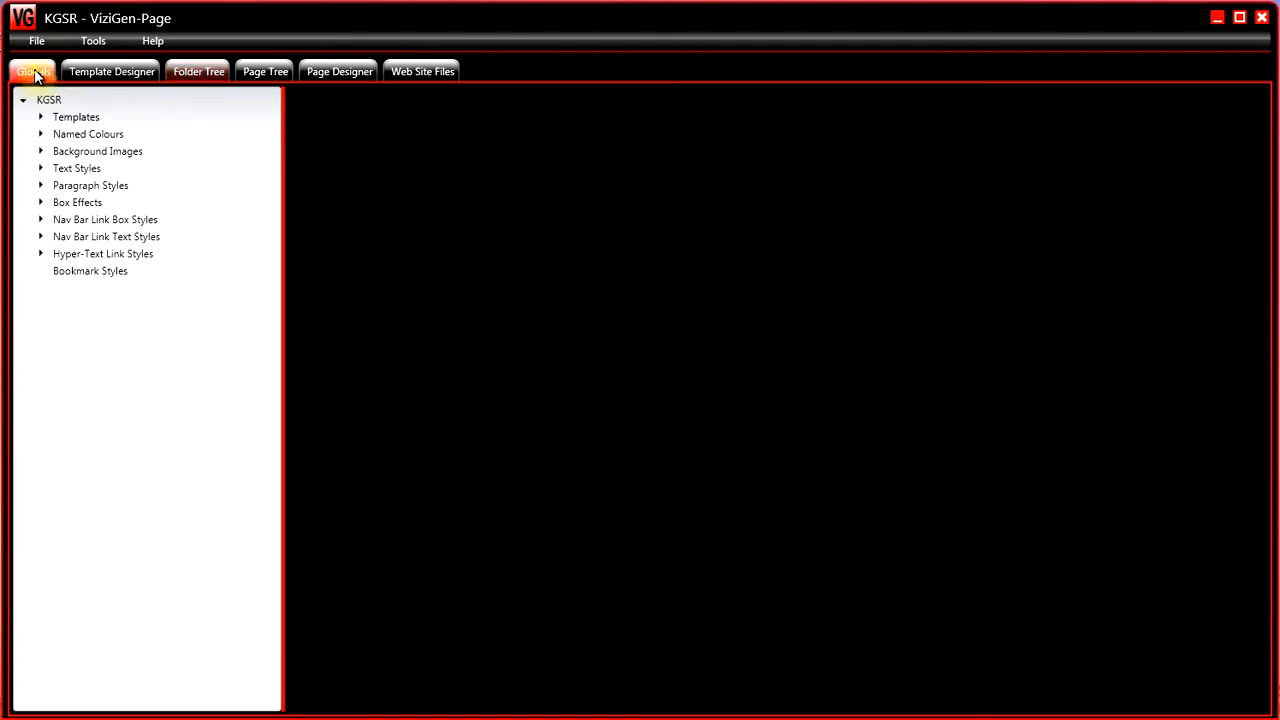
Review the border and corner type settings of the Black Box and Tab Box box effects
click(41, 203)
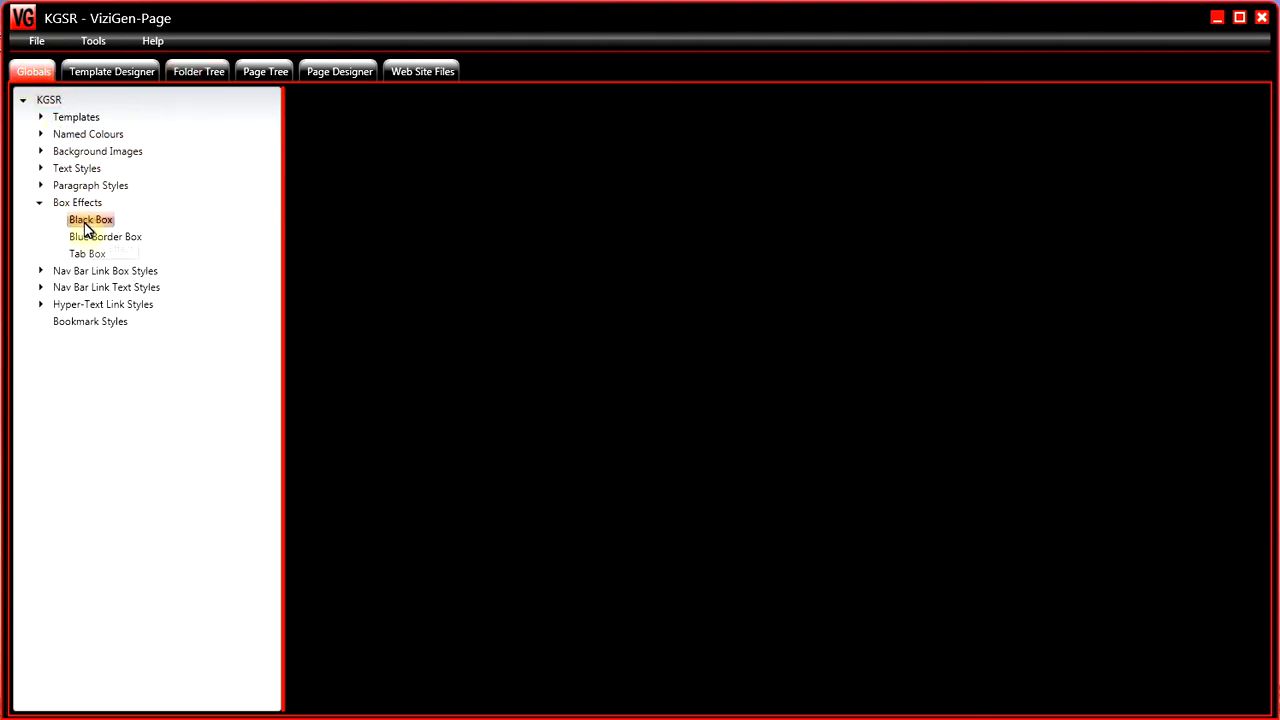
click(84, 228)
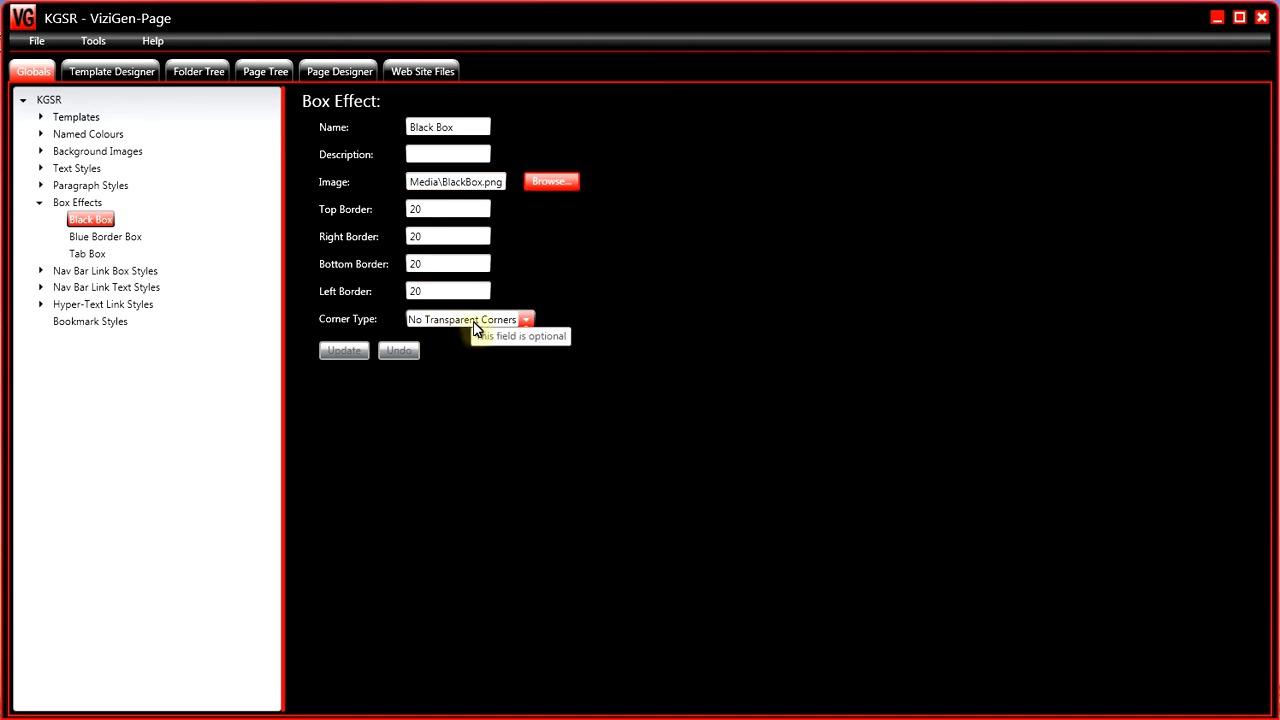
click(97, 257)
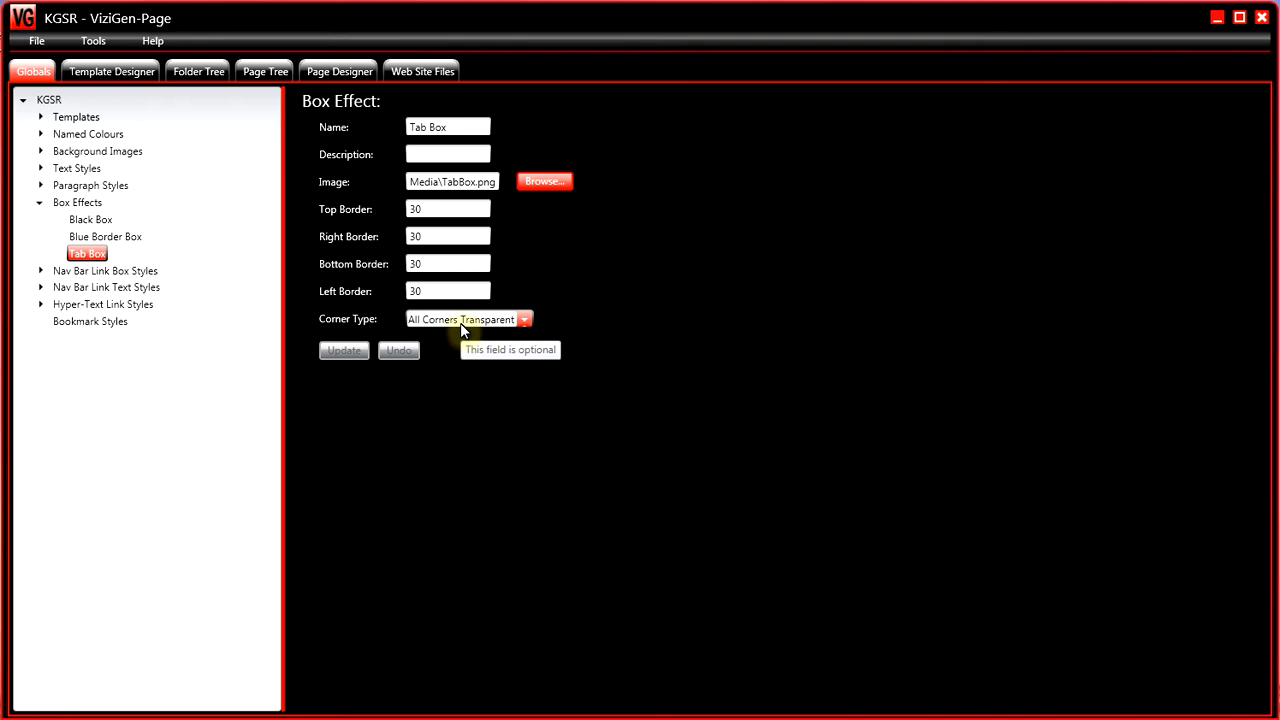
Switch to the Media folder in Windows Explorer and examine the corners of BlackBox.png in the photo viewer
mouse_move(408, 719)
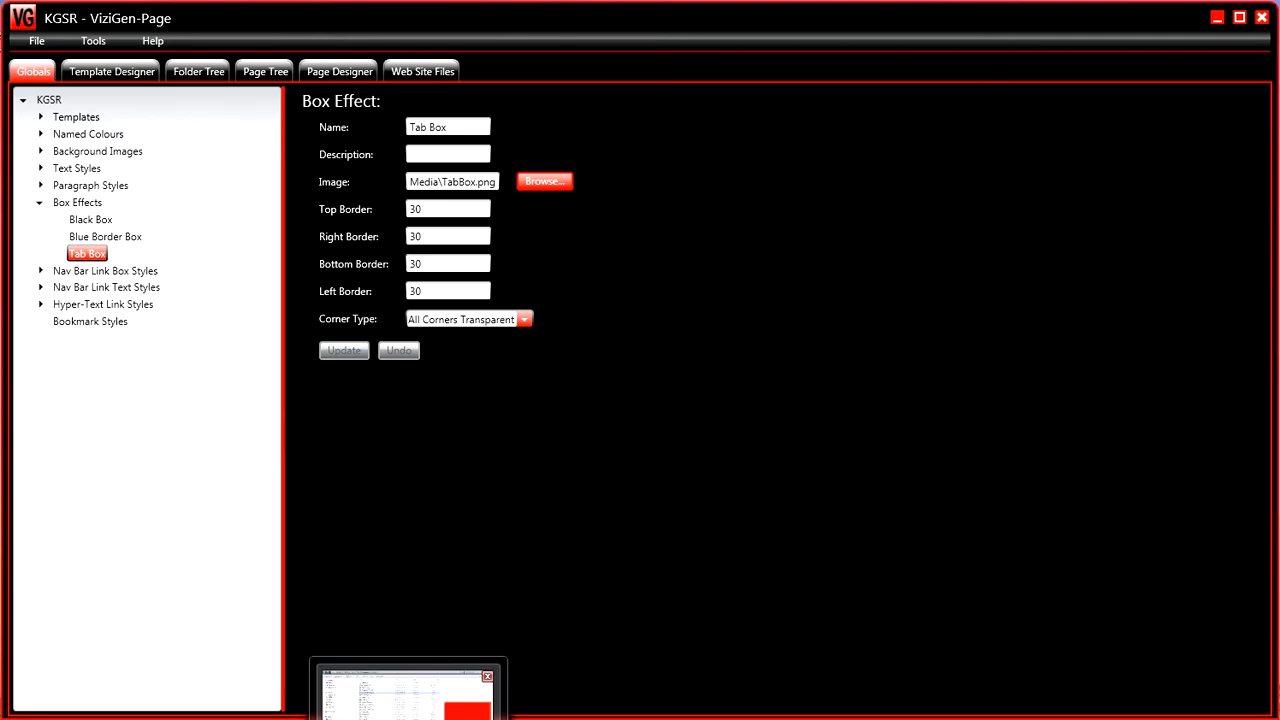
click(408, 690)
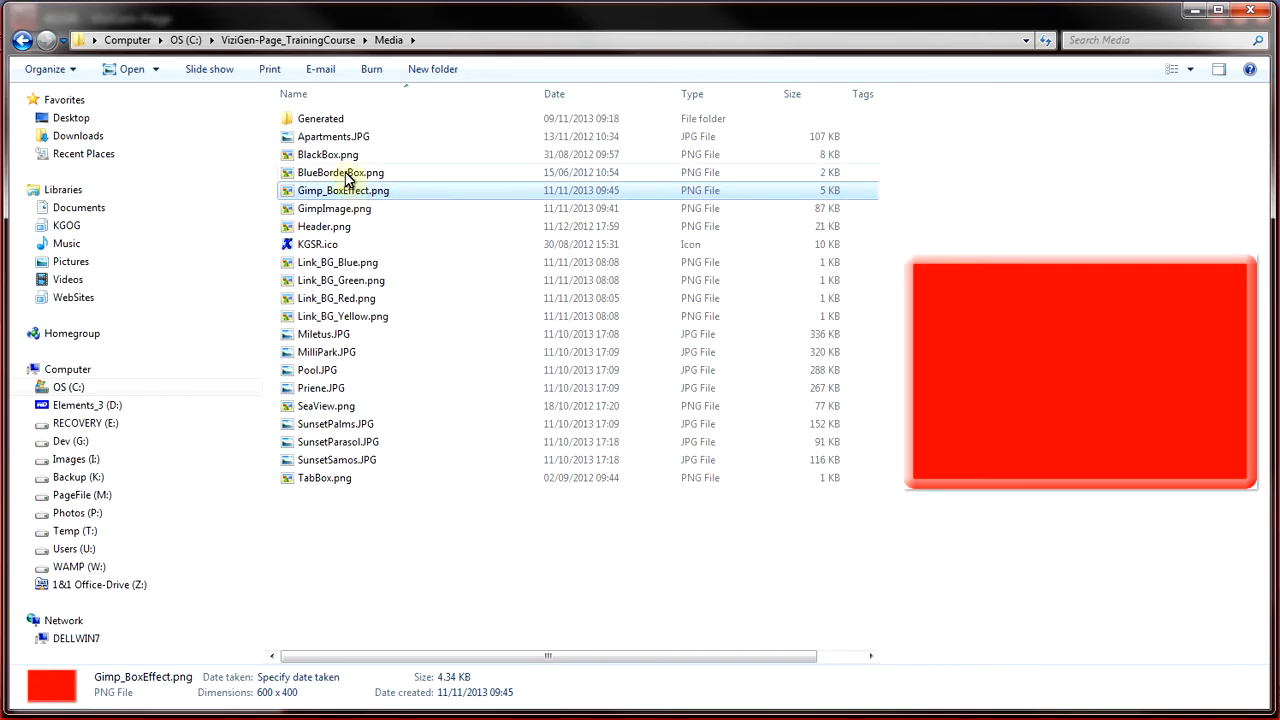
double_click(332, 155)
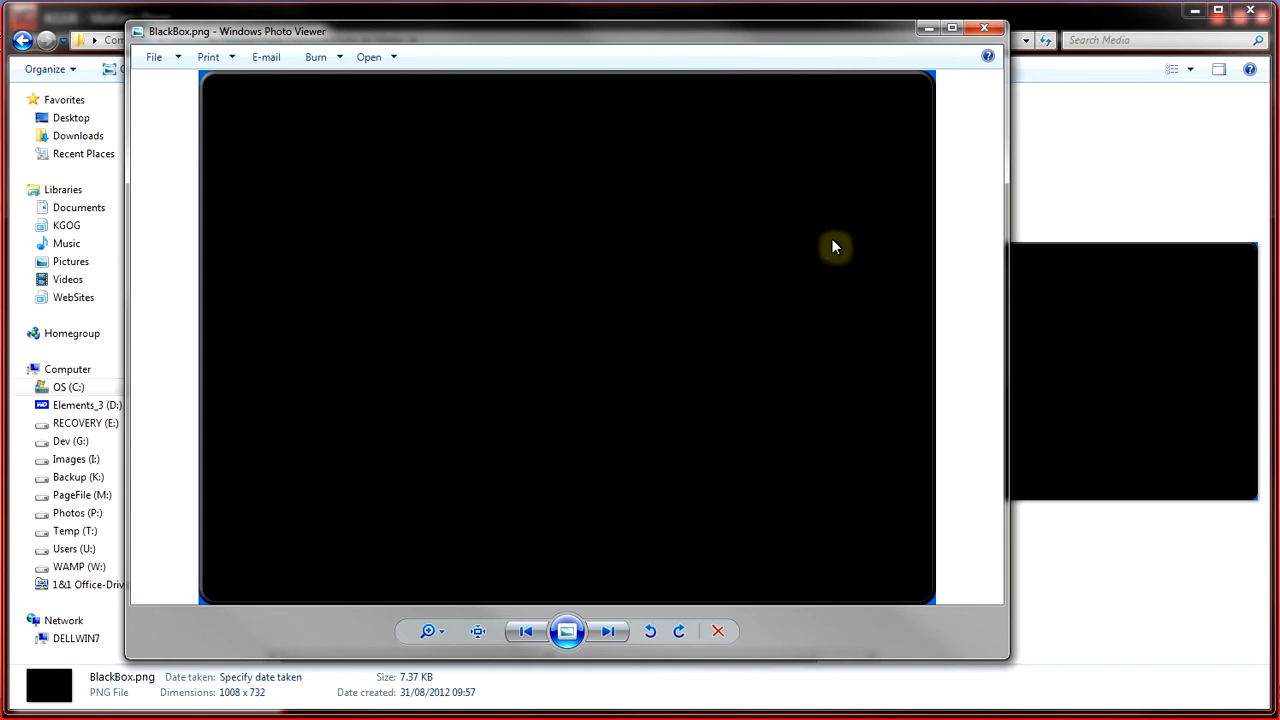
click(975, 30)
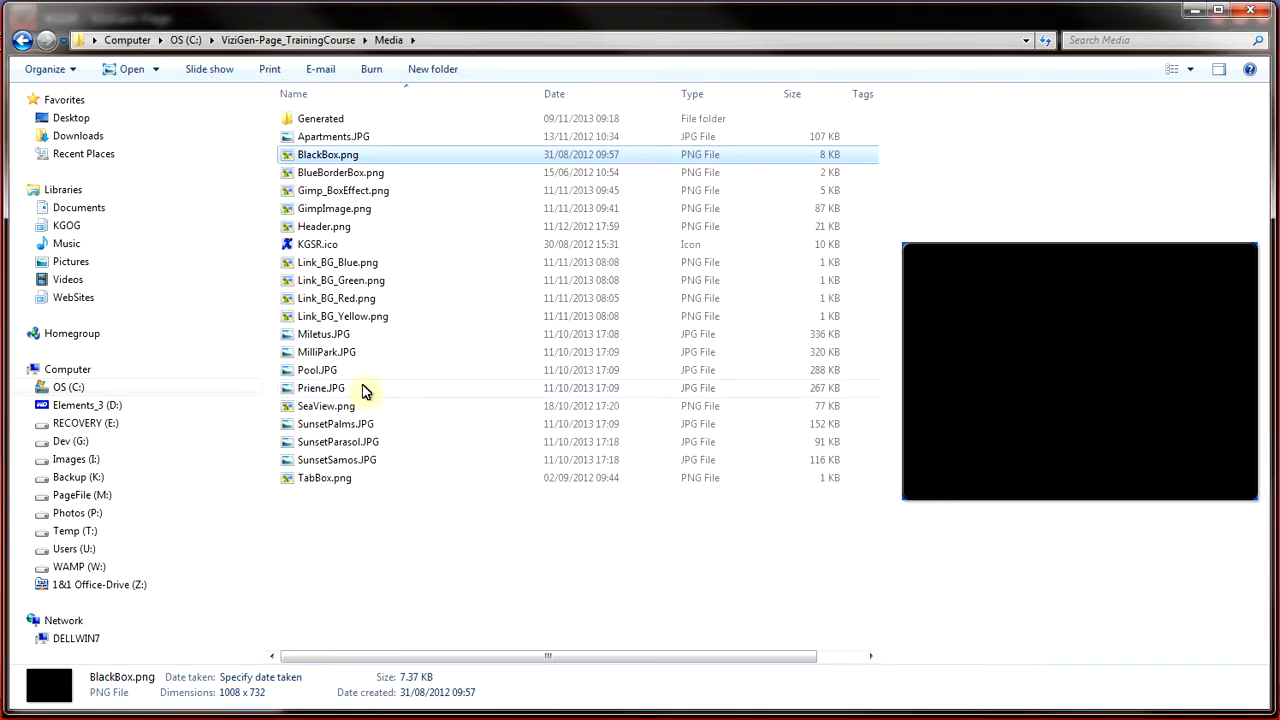
View TabBox.png enlarged to examine its corners, and return to ViziGen-Page
click(345, 480)
double_click(345, 480)
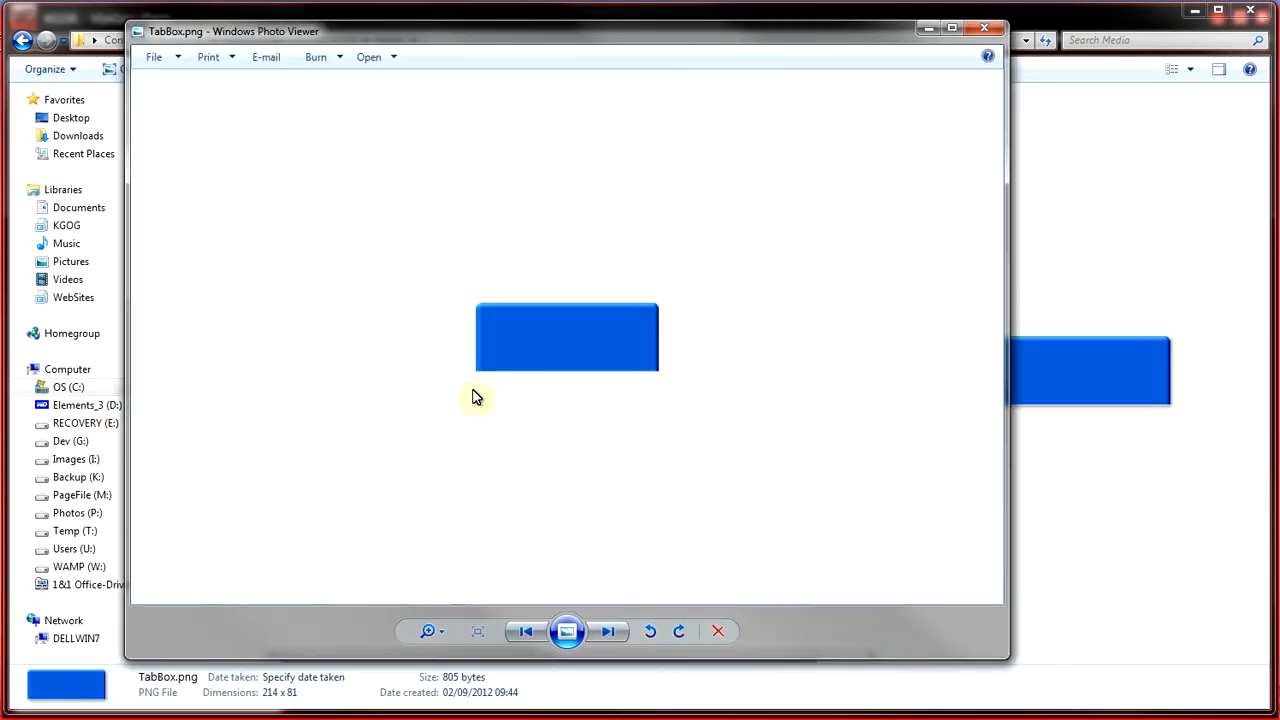
click(426, 630)
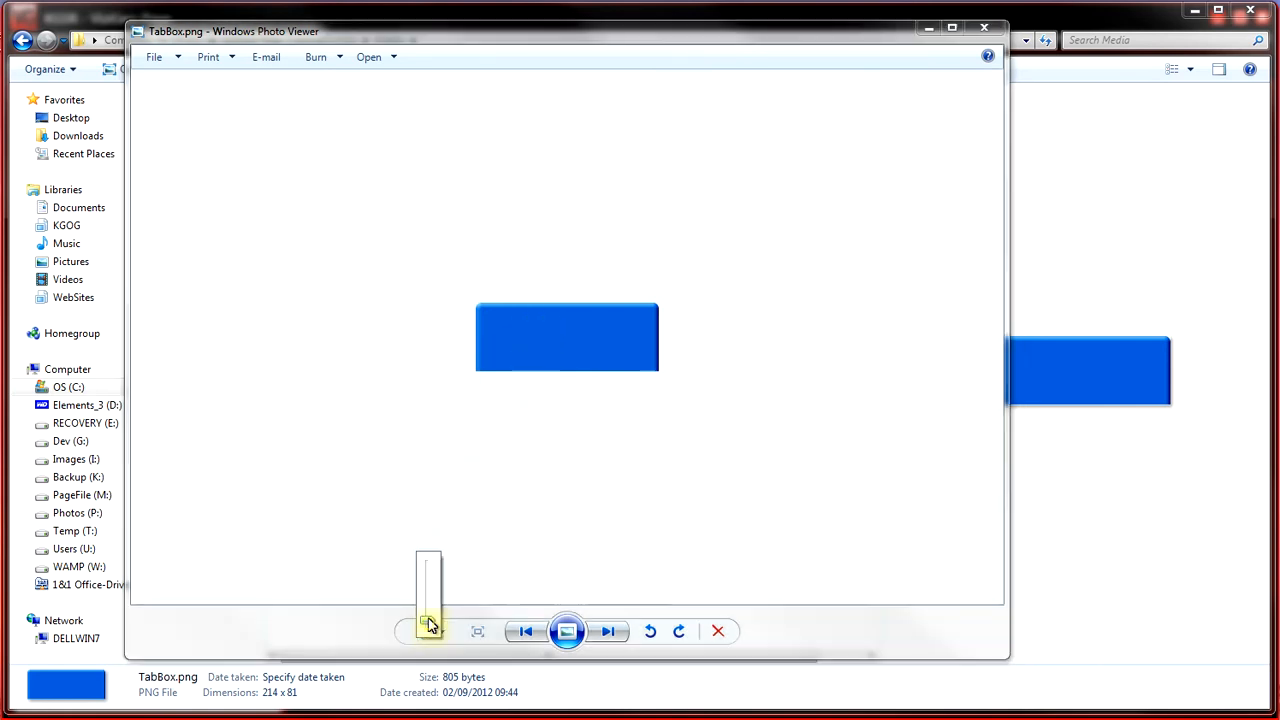
drag(424, 623, 428, 600)
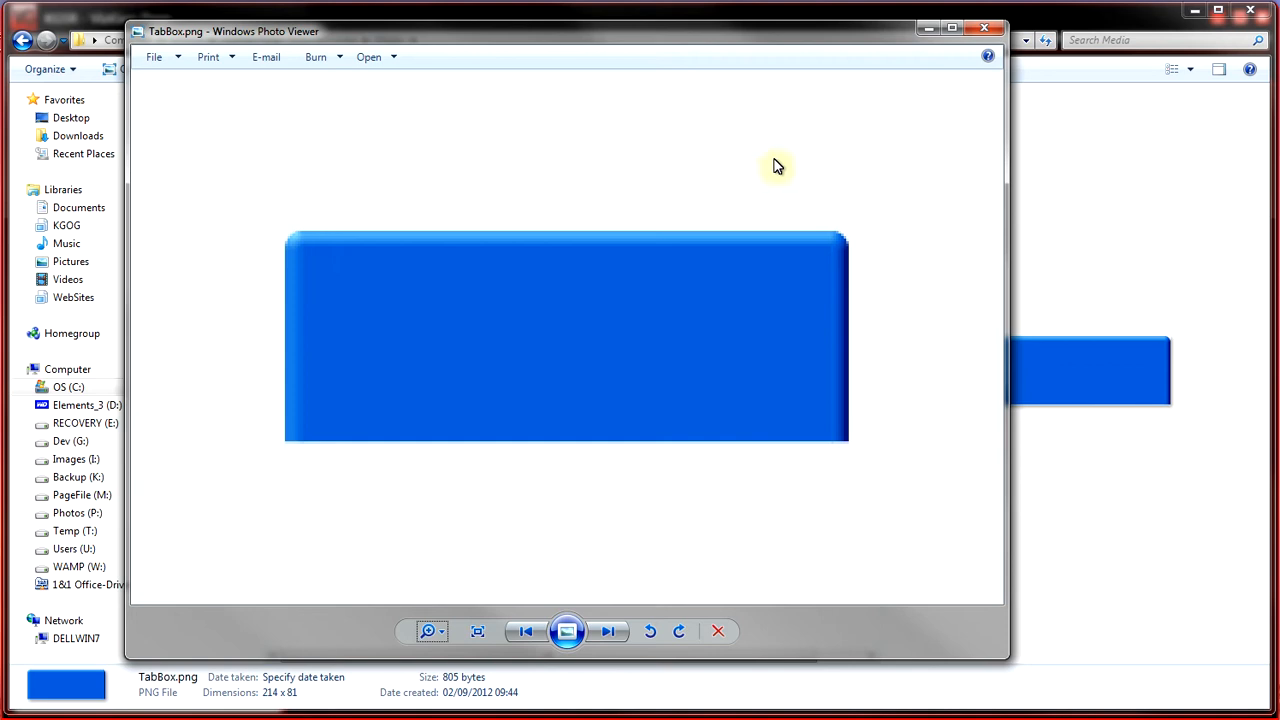
click(981, 30)
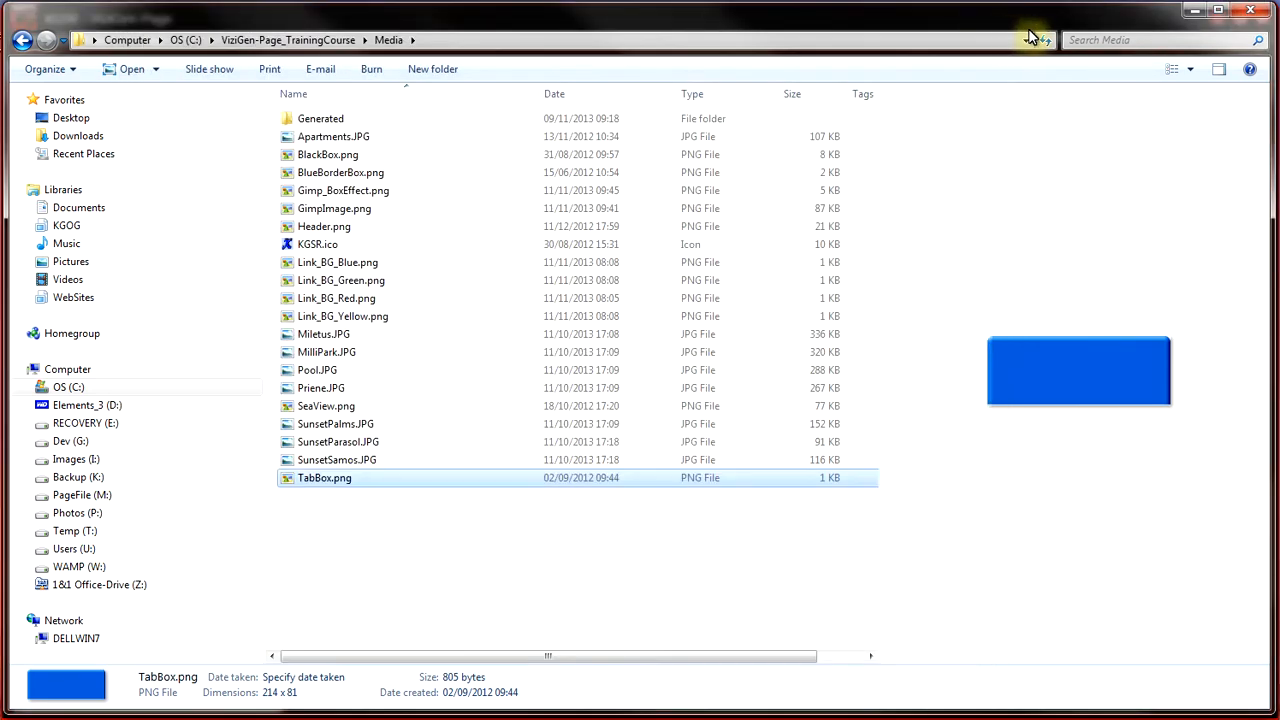
click(1190, 12)
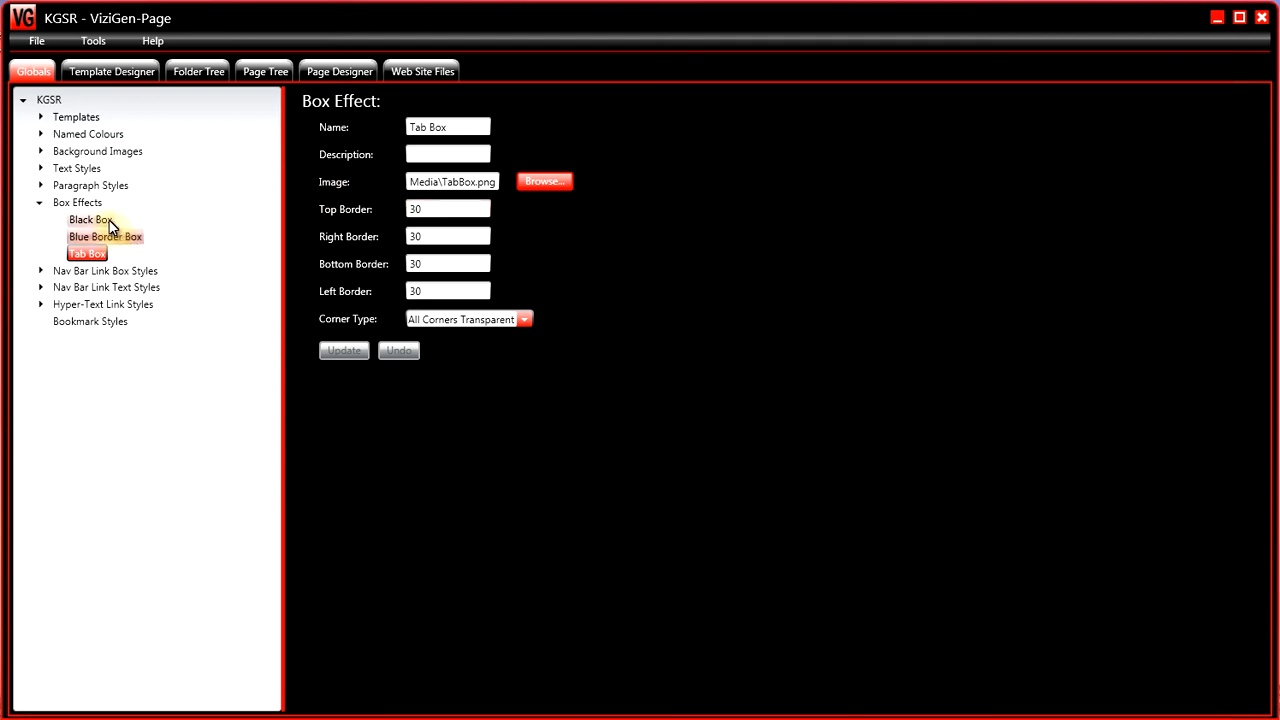
Create a page in the Pages folder with the name x, file name x and the Resort template
click(204, 73)
click(24, 100)
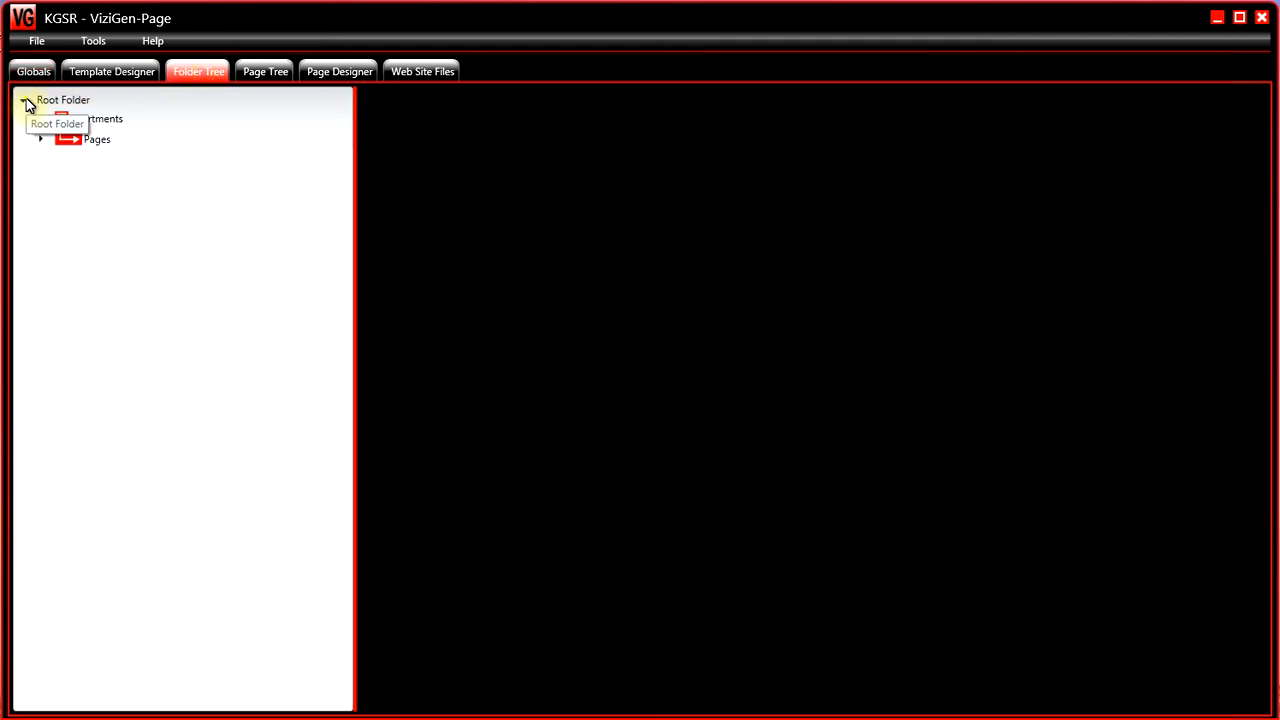
click(40, 140)
click(82, 141)
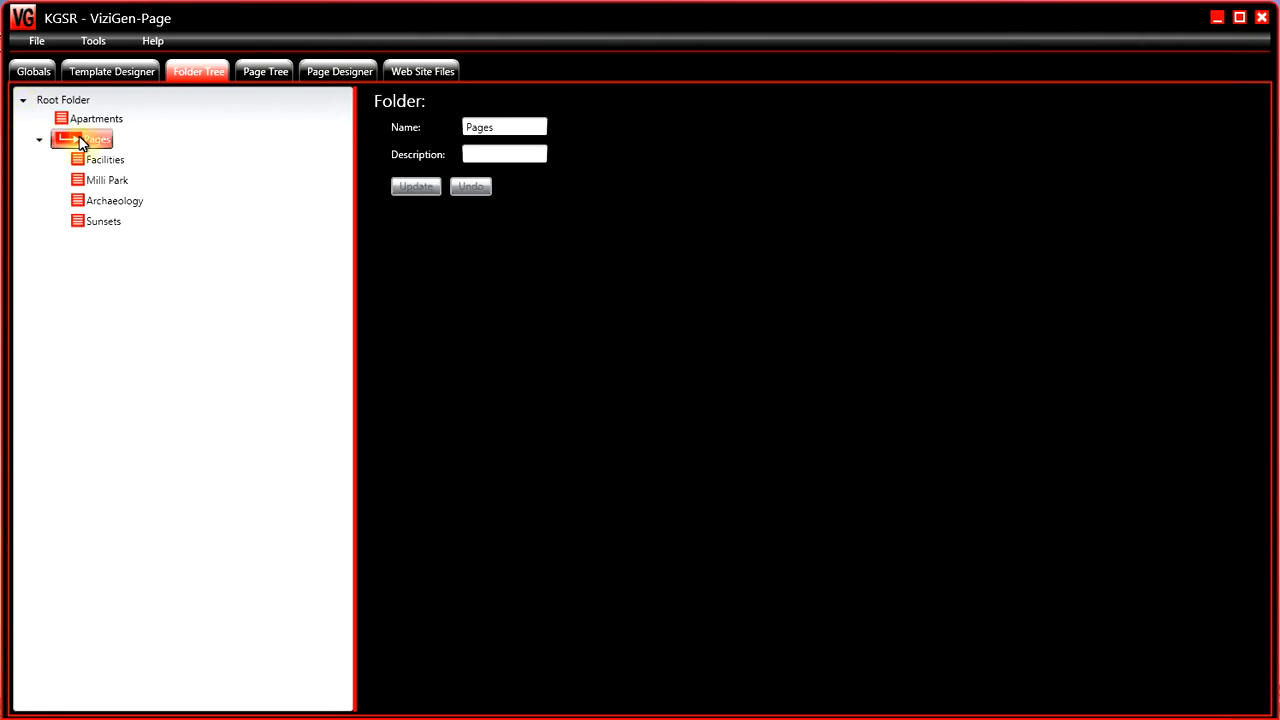
right_click(86, 140)
click(126, 165)
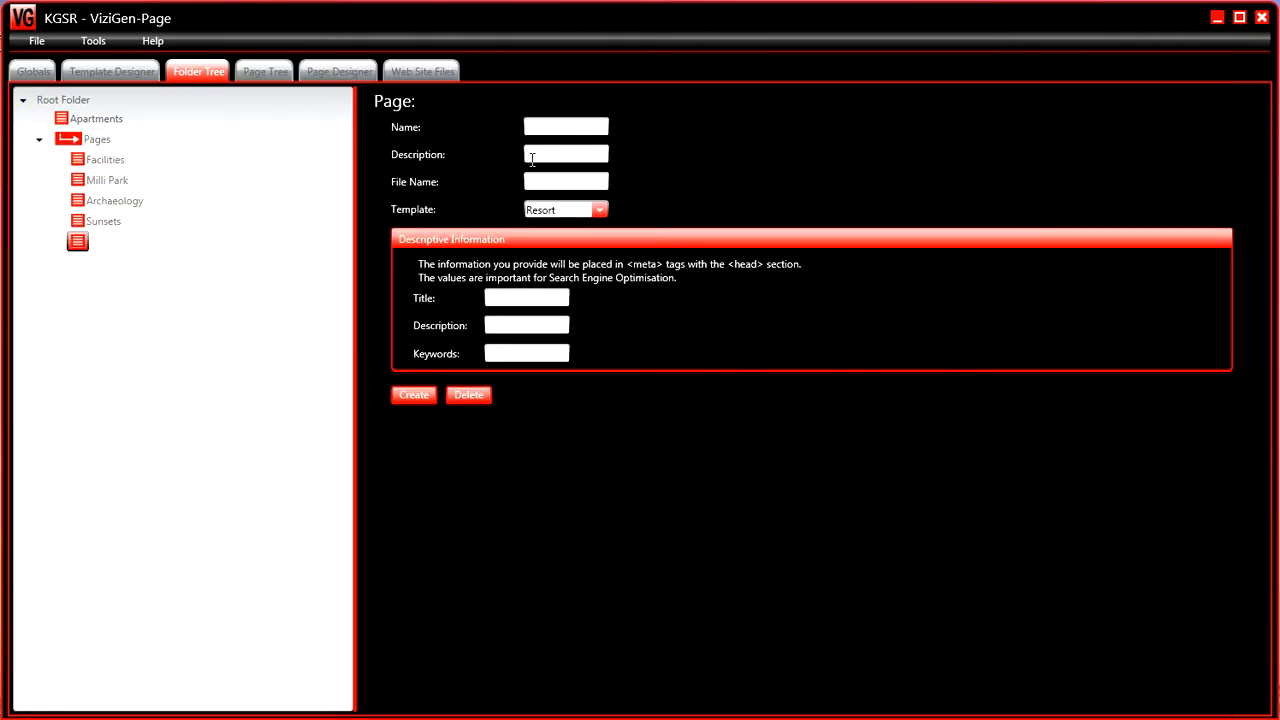
click(563, 130)
click(568, 178)
text(x)
click(420, 393)
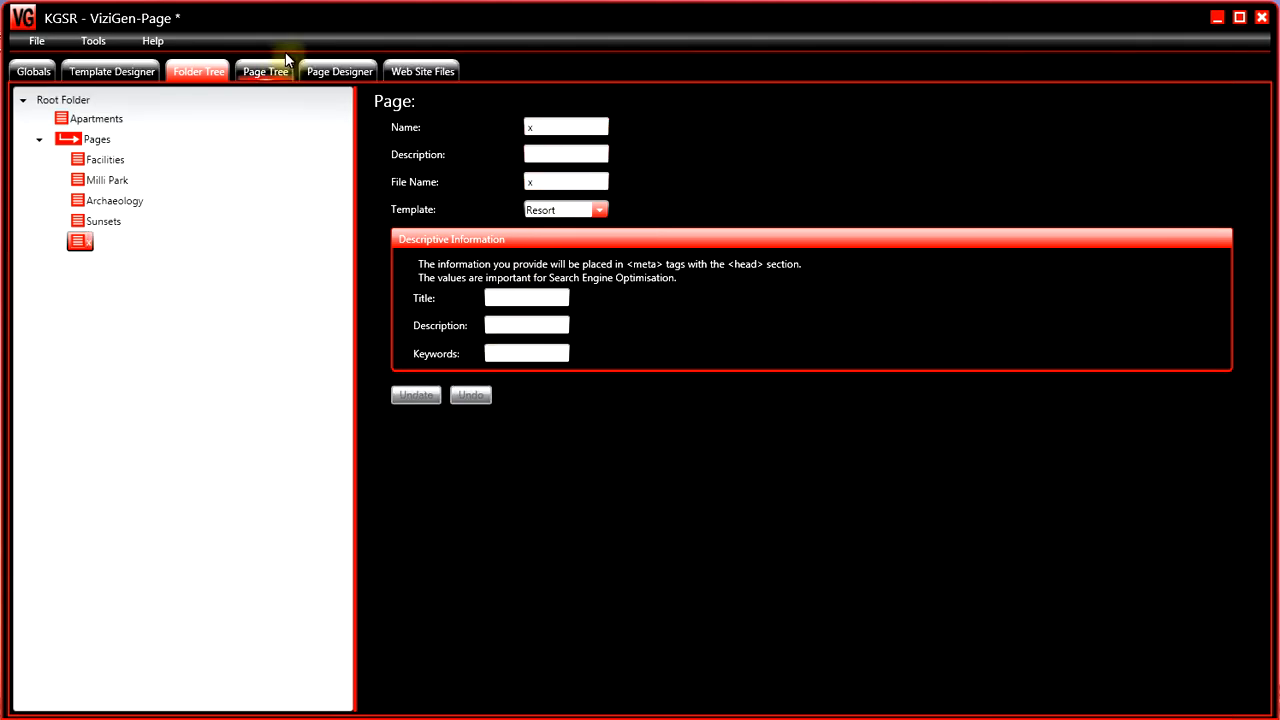
Add a stack box about 852 wide and 397 high inside the Page Content Box of page x
click(327, 74)
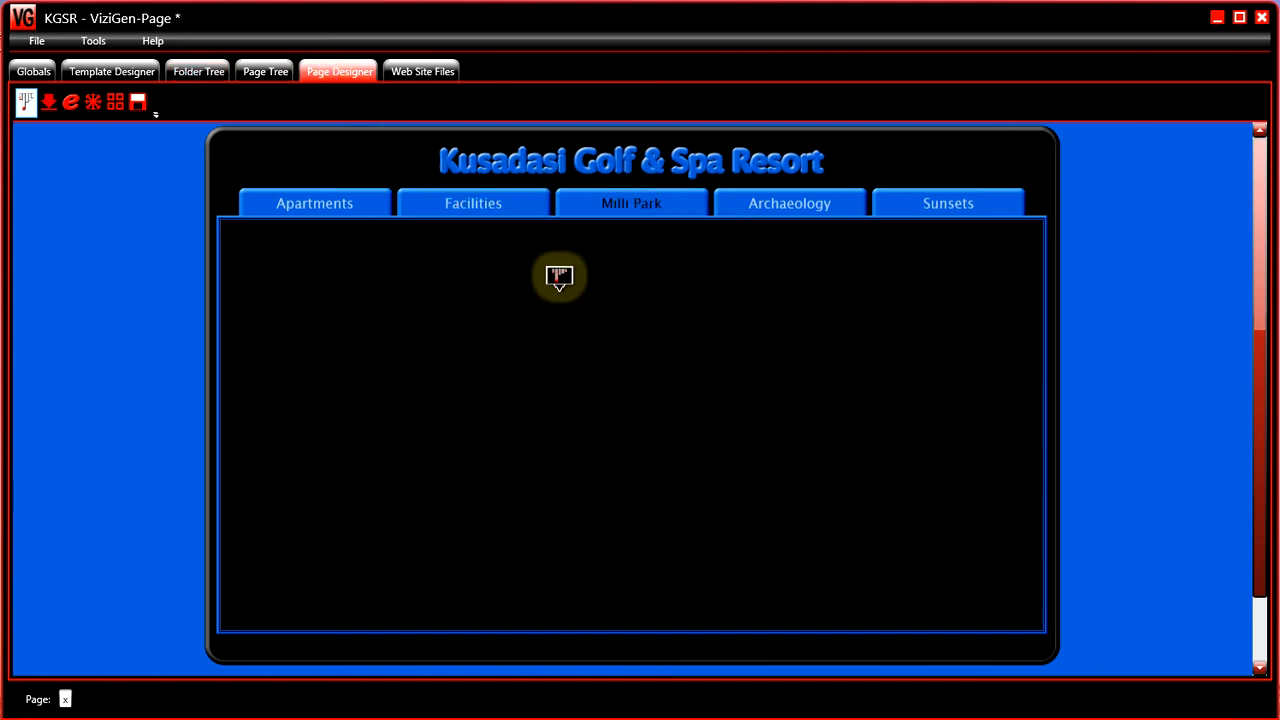
click(48, 101)
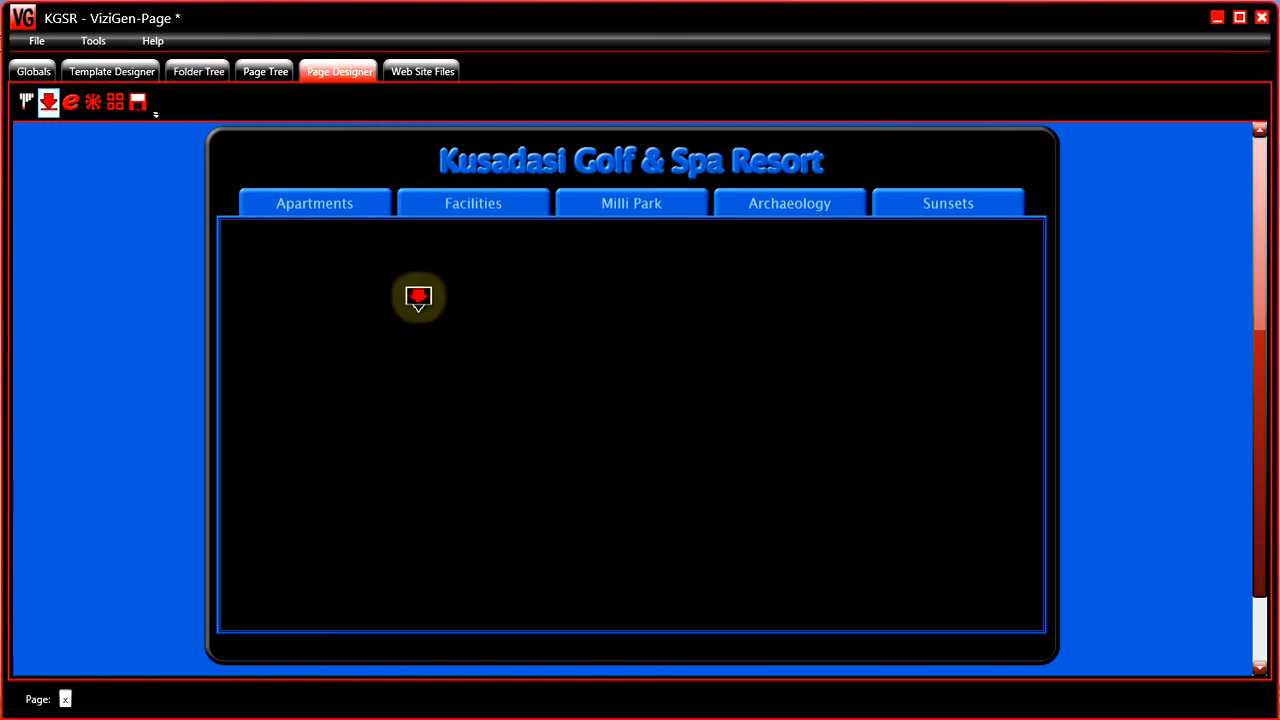
click(418, 297)
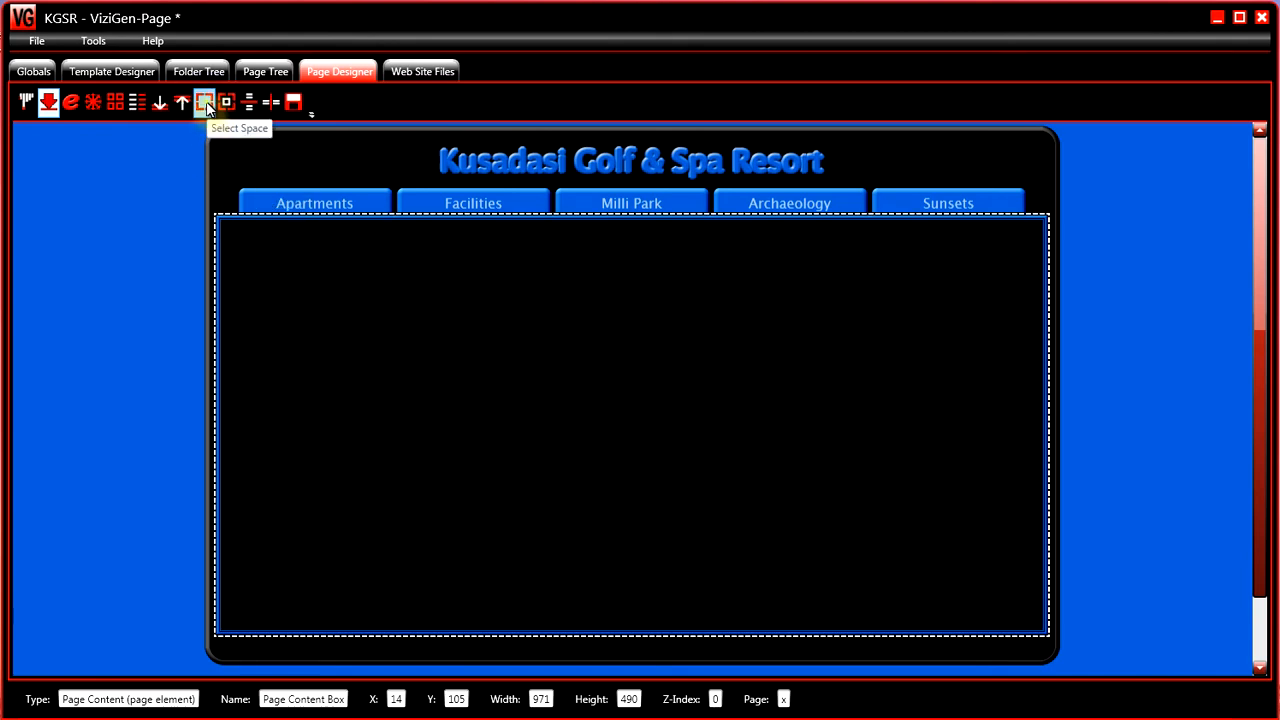
click(204, 102)
drag(274, 251, 1007, 593)
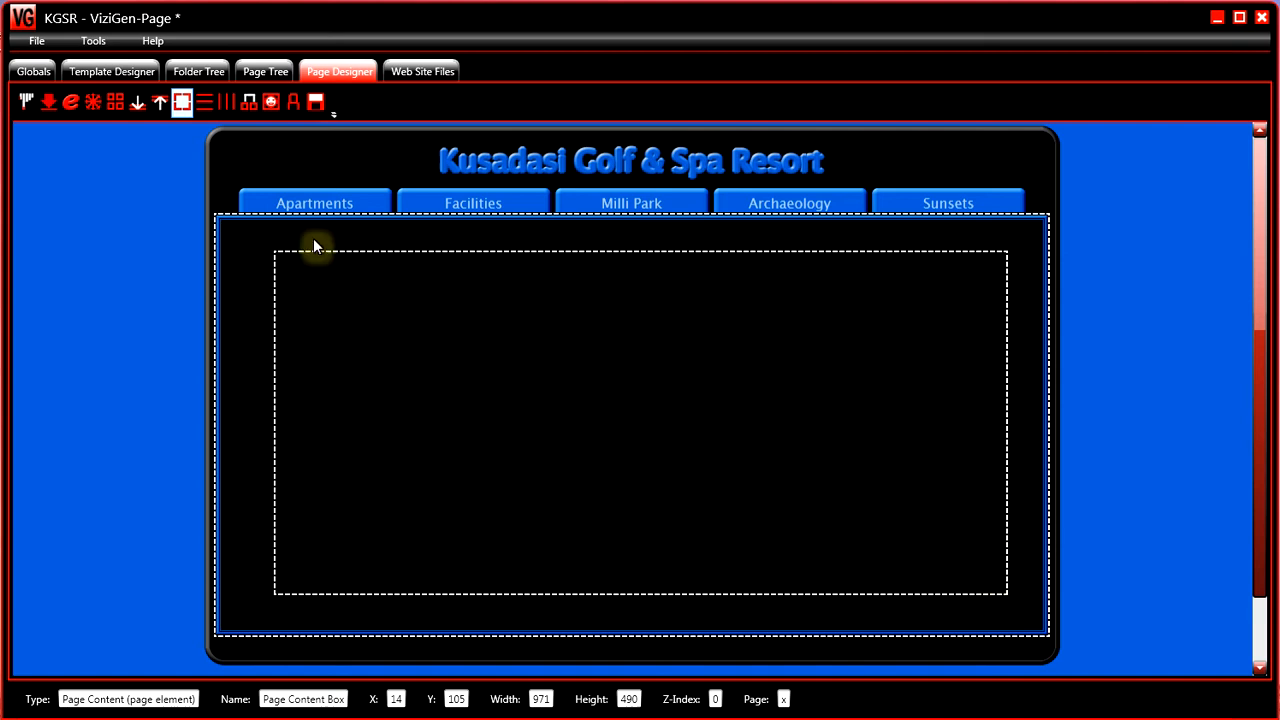
click(205, 106)
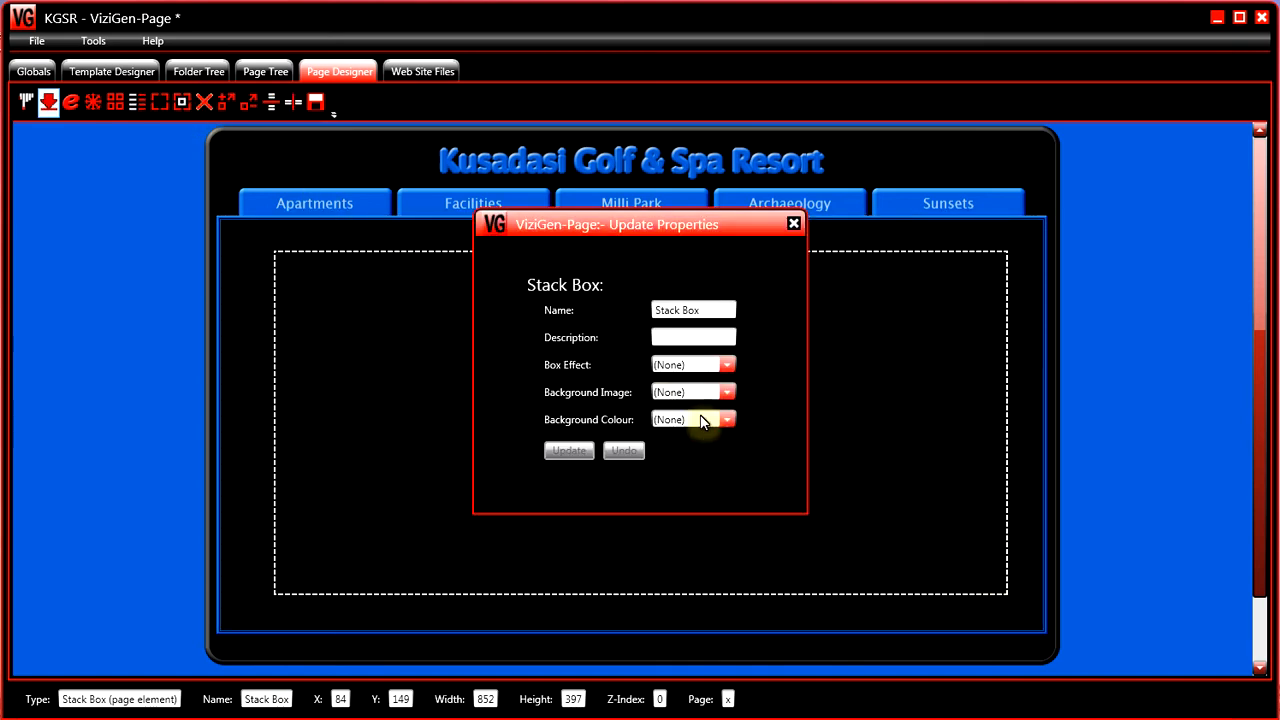
Apply the Black Box effect to the new stack box in the page content area
click(726, 366)
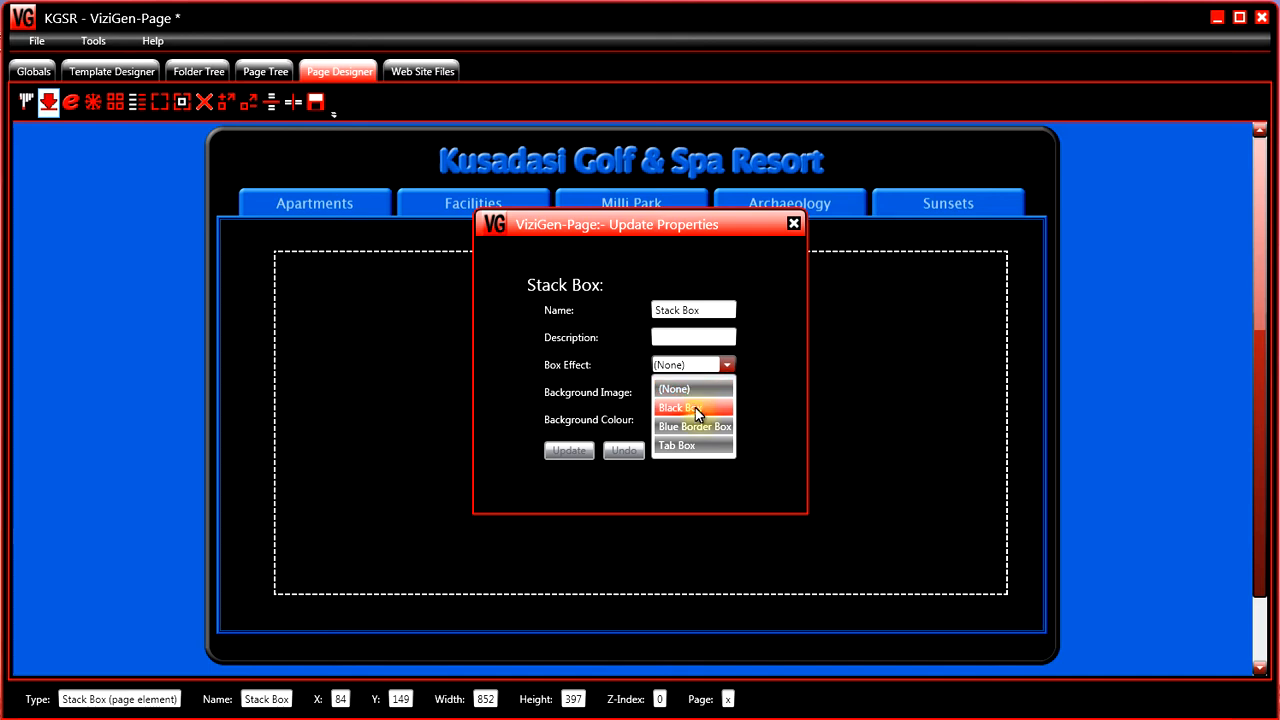
click(697, 408)
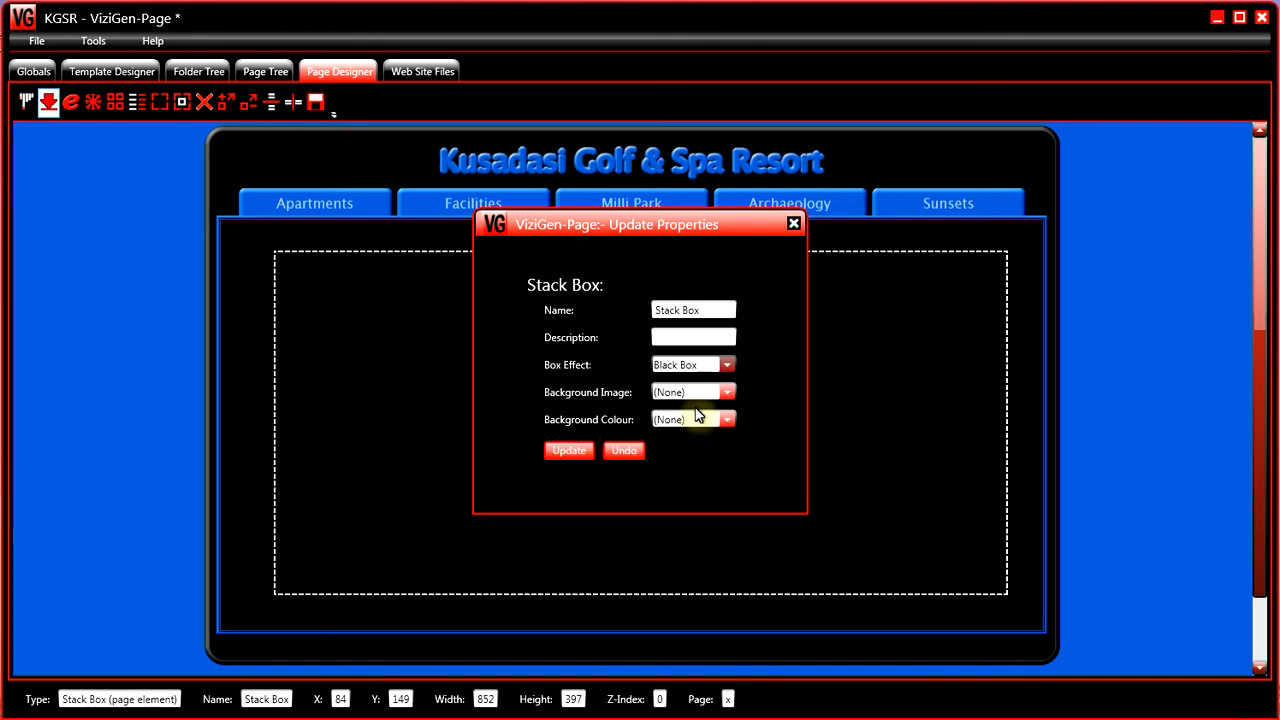
click(590, 455)
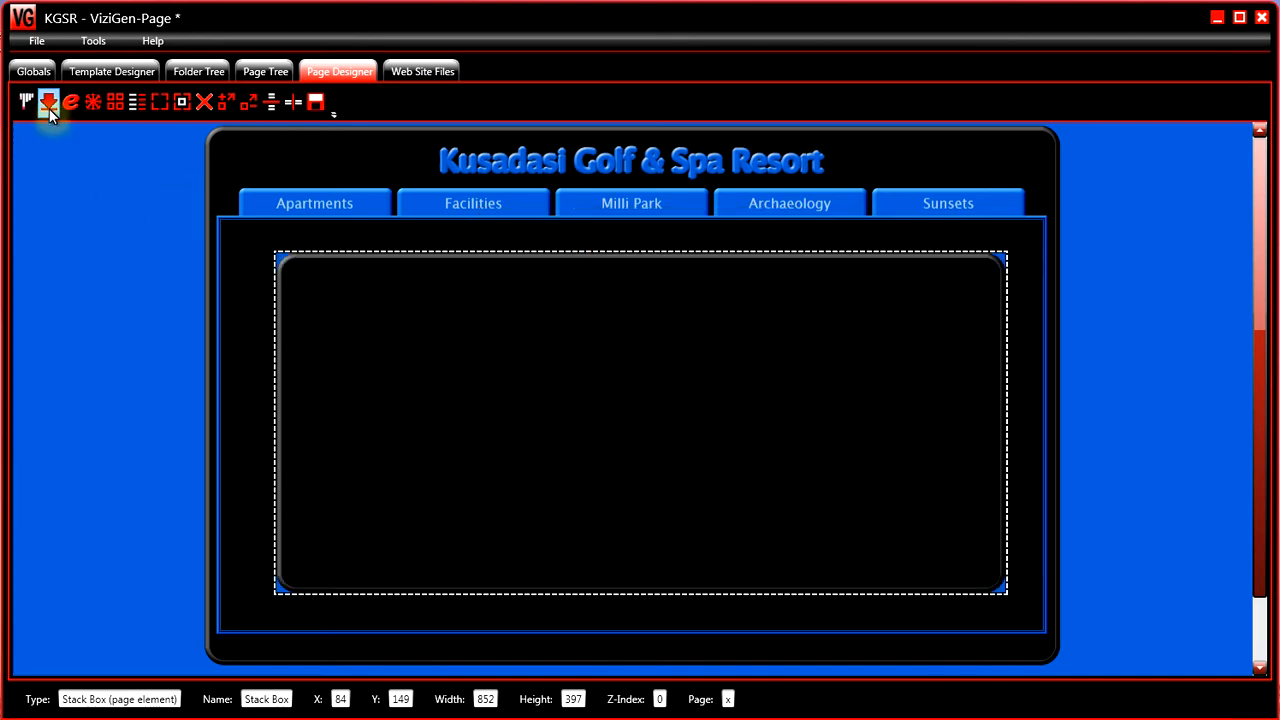
Select the Page Body element to compare its outer corners with the stack box, and clear the selection
click(216, 241)
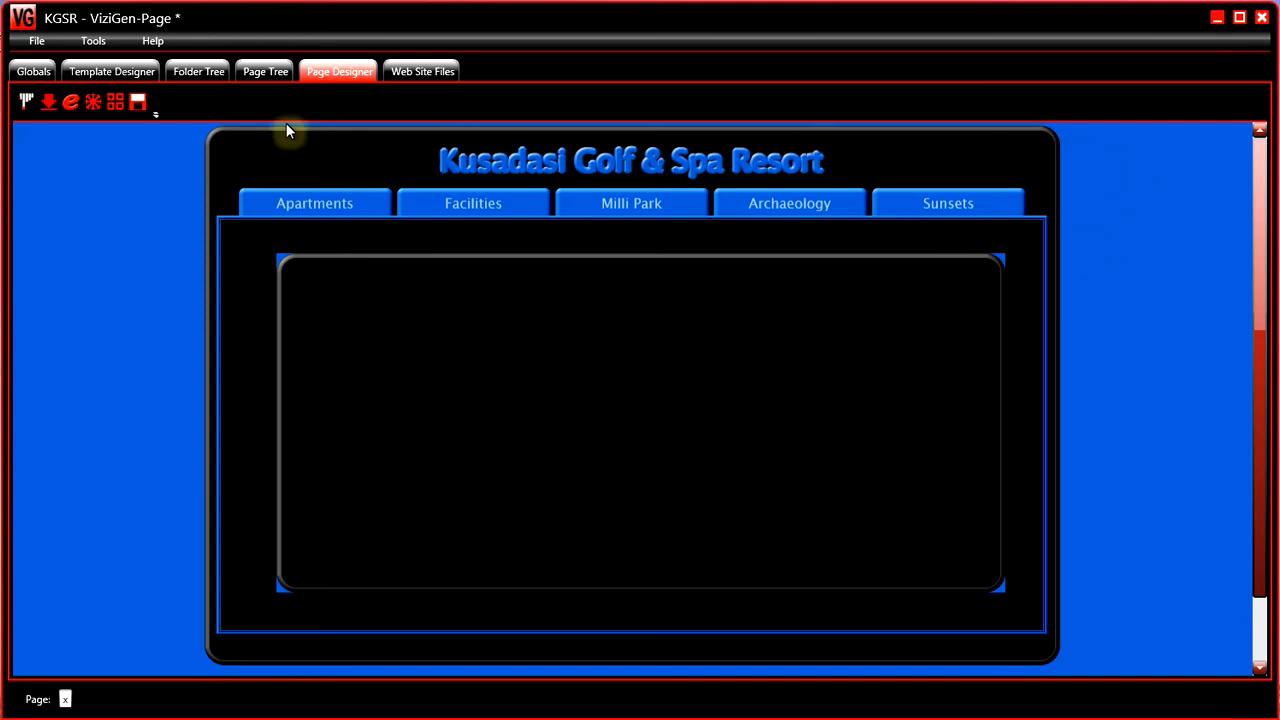
drag(42, 108, 695, 125)
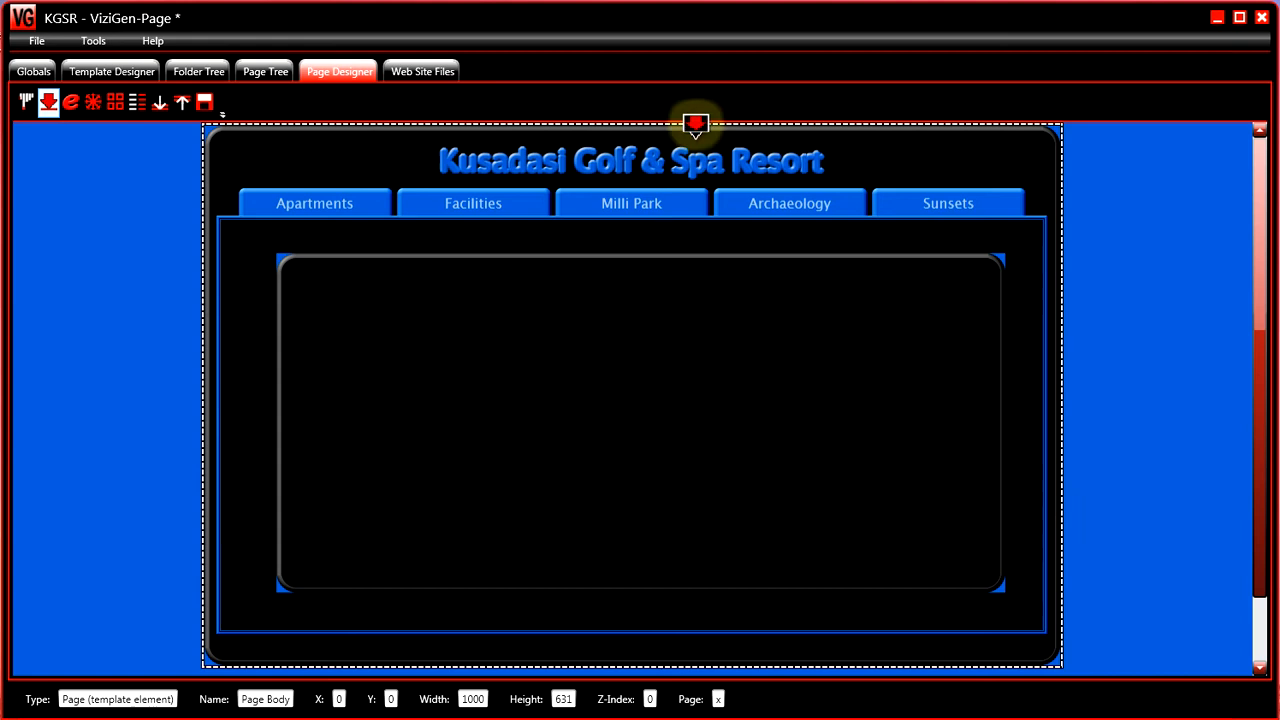
click(47, 105)
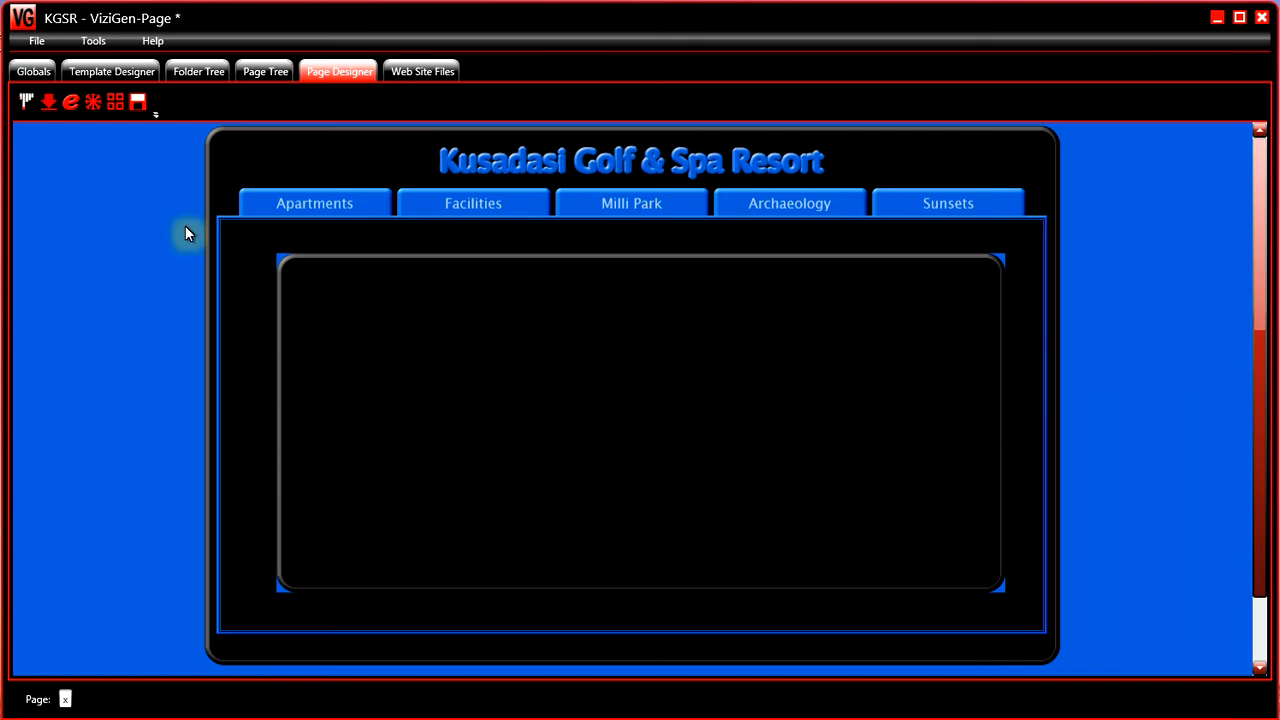
Add a nested stack box about 403 wide and 185 high inside the Black Box stack box
drag(48, 101, 448, 320)
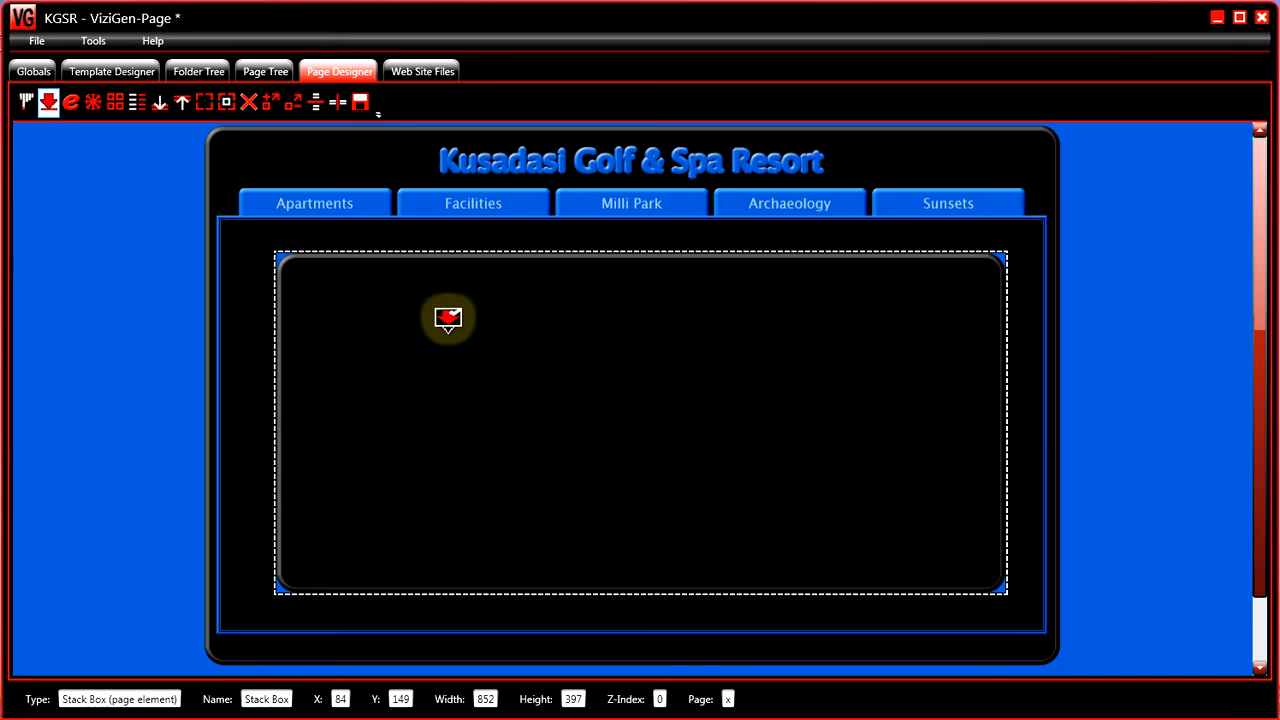
mouse_move(205, 102)
mouse_down()
mouse_move(443, 377)
mouse_move(763, 431)
mouse_move(777, 497)
mouse_up()
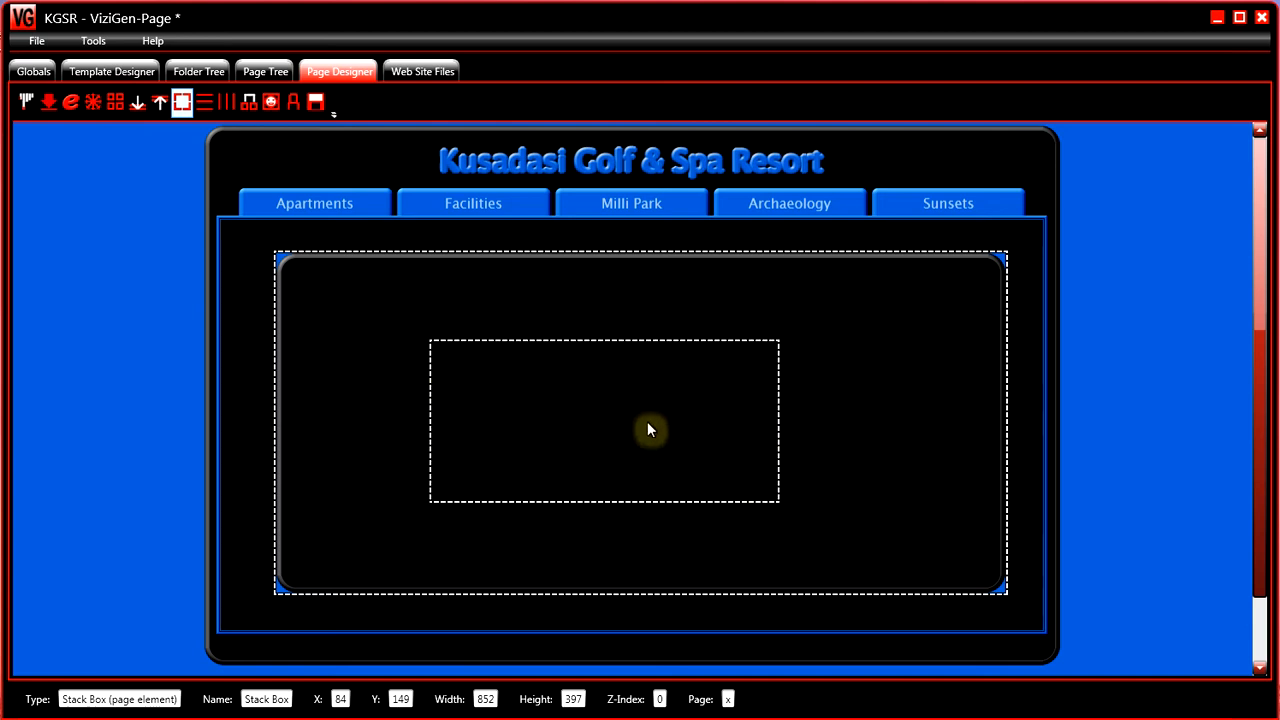
double_click(714, 423)
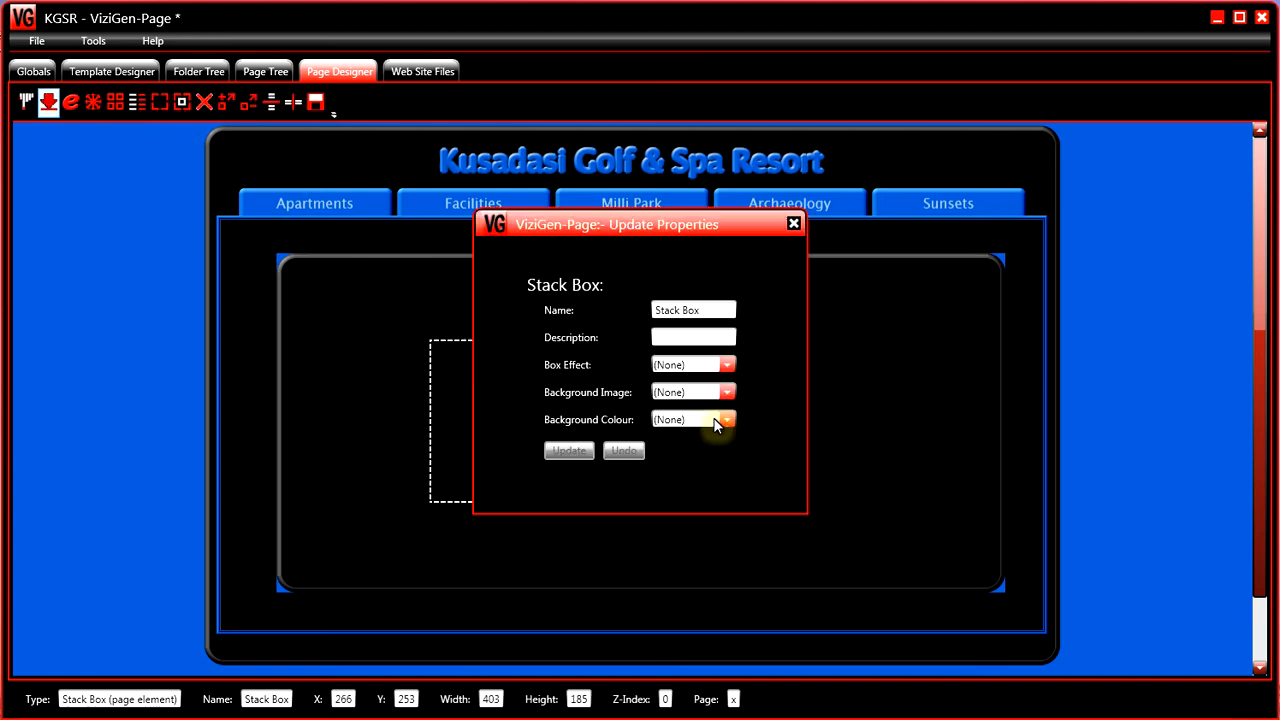
Apply the Blue Border Box effect to the nested stack box
click(727, 365)
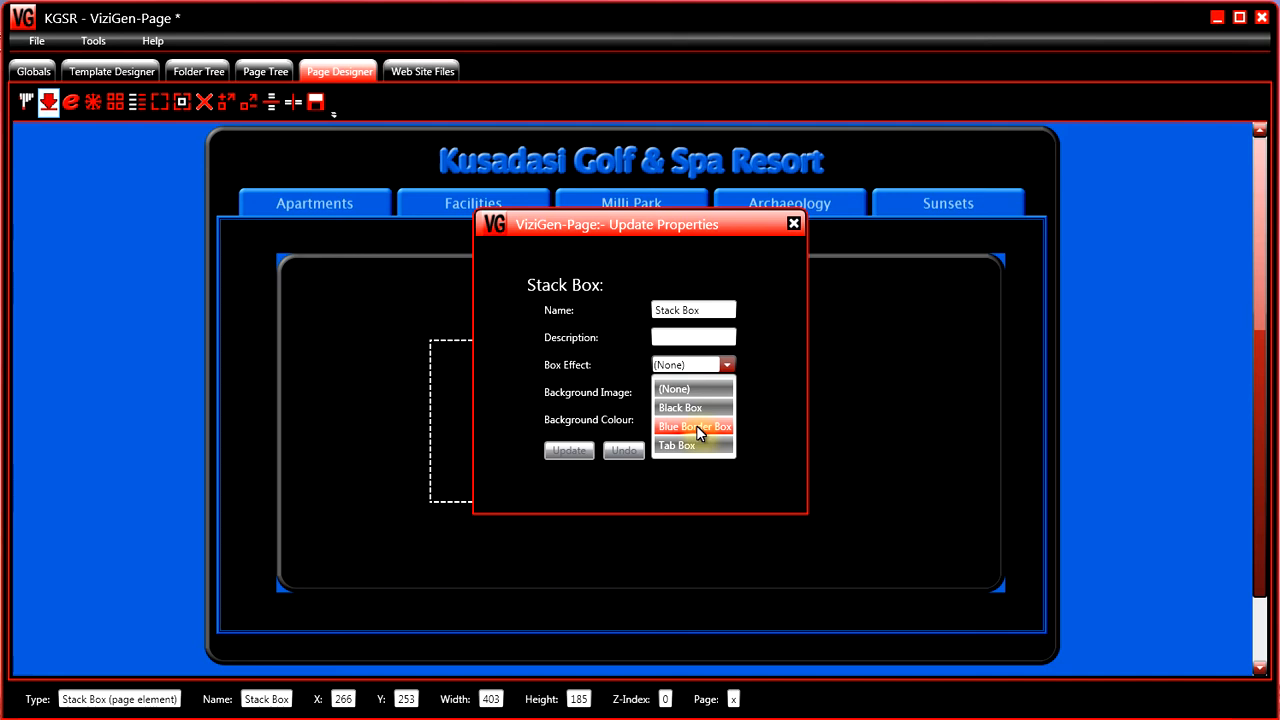
click(696, 425)
click(569, 451)
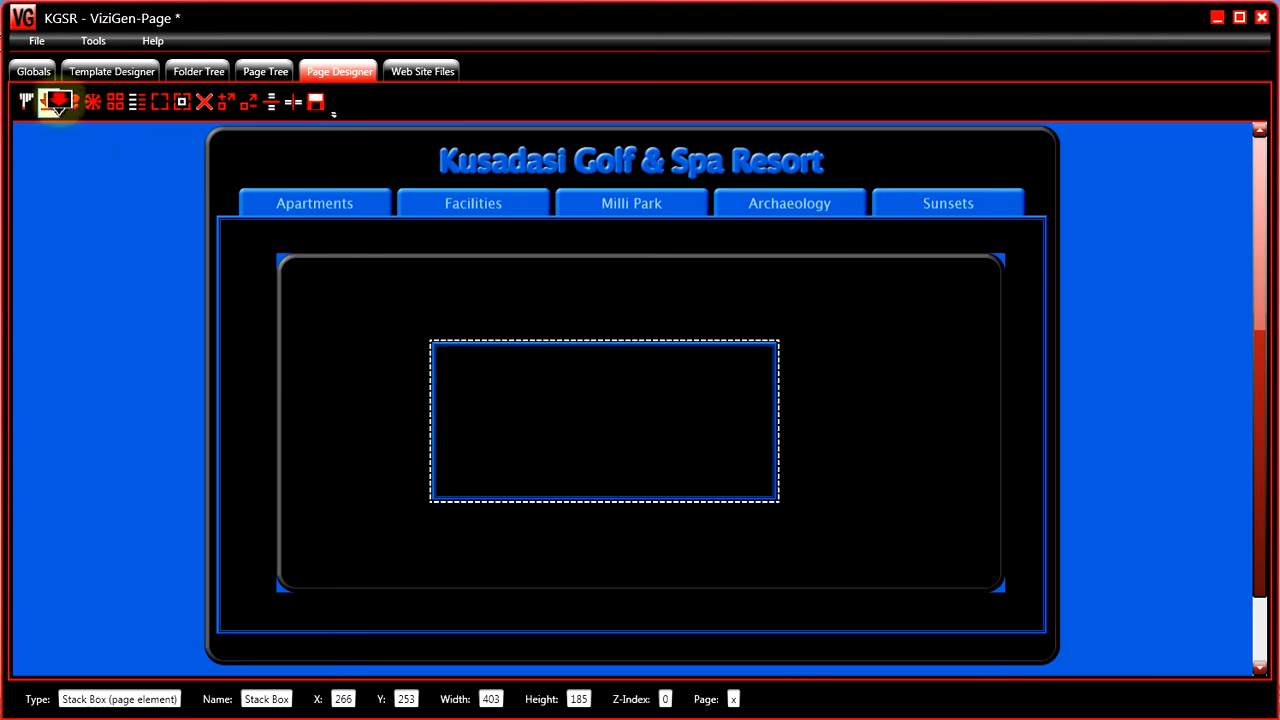
Move the nested Blue Border Box stack box inside the outer stack box to about X 302, Y 270
click(48, 103)
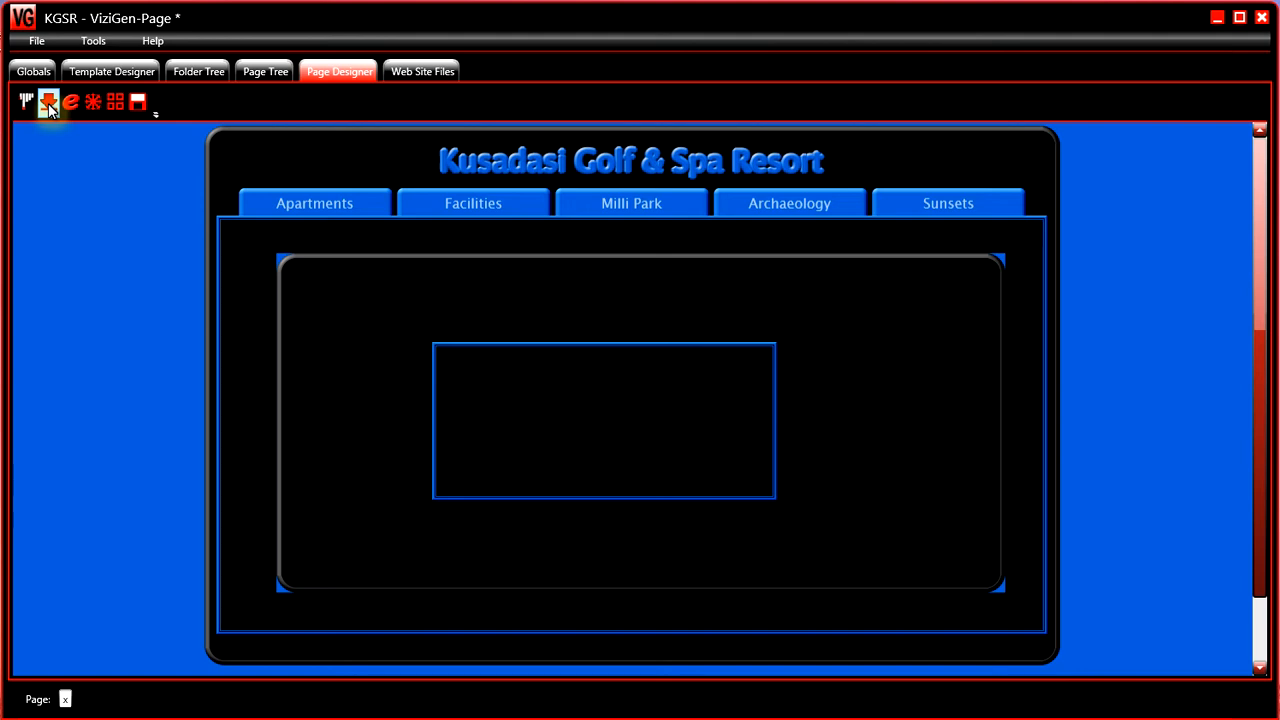
drag(94, 103, 616, 403)
drag(620, 480, 609, 416)
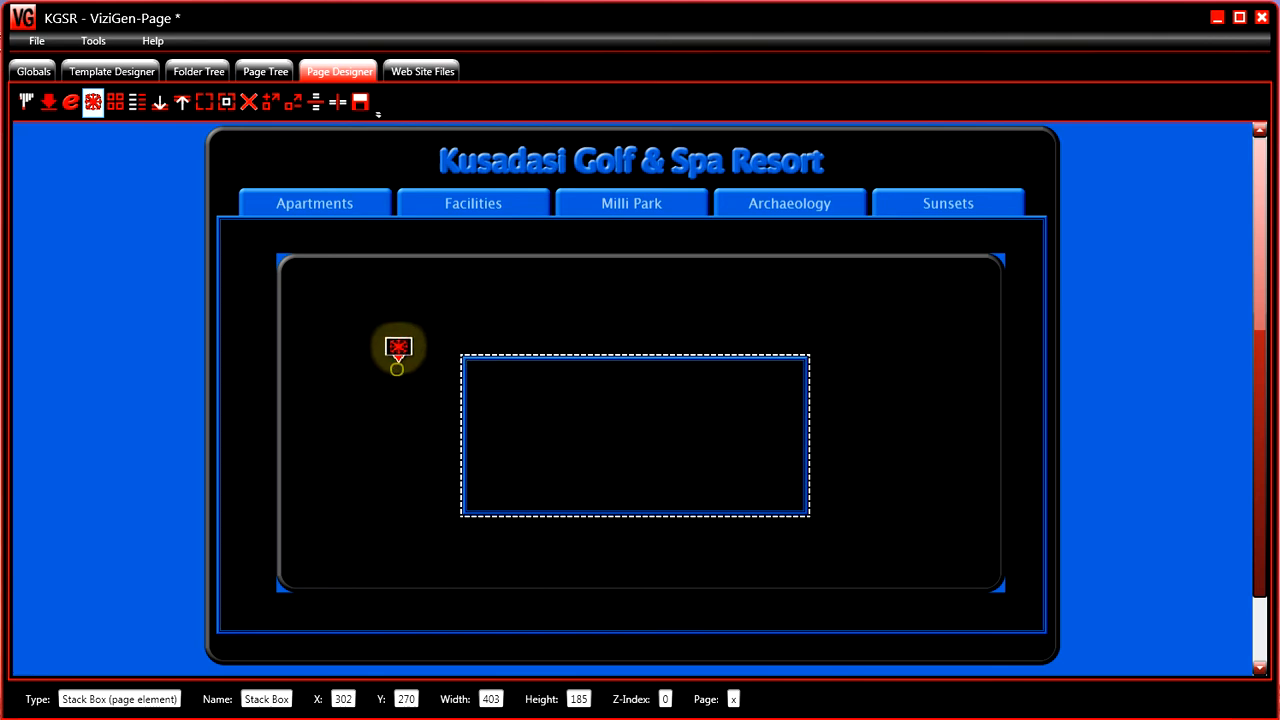
Change the outer stack box's effect from Black Box to Tab Box and update its properties
click(398, 346)
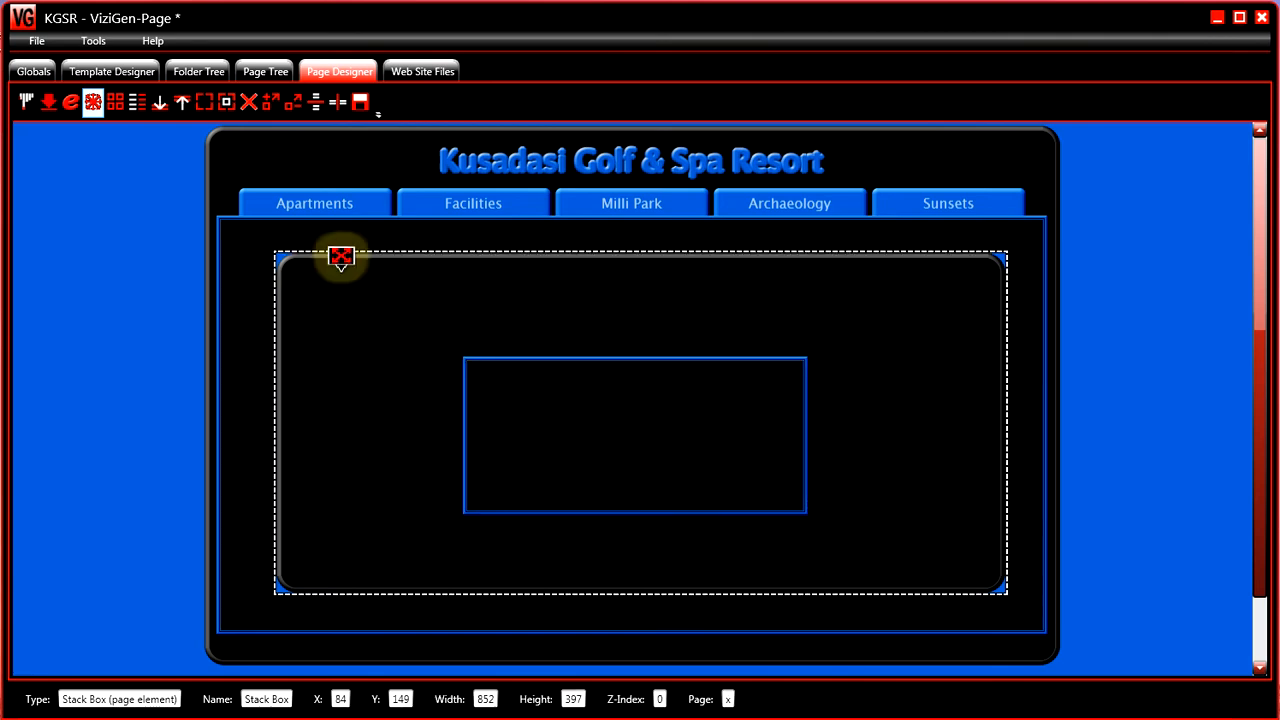
click(138, 104)
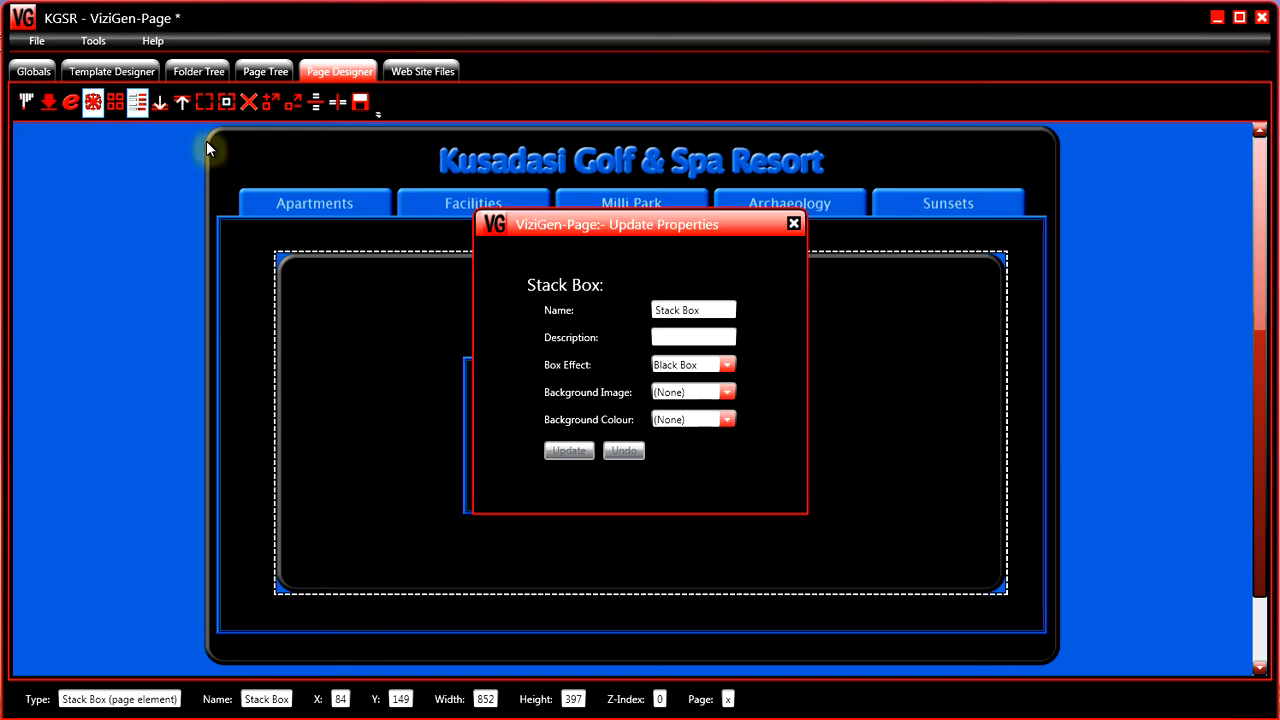
click(728, 365)
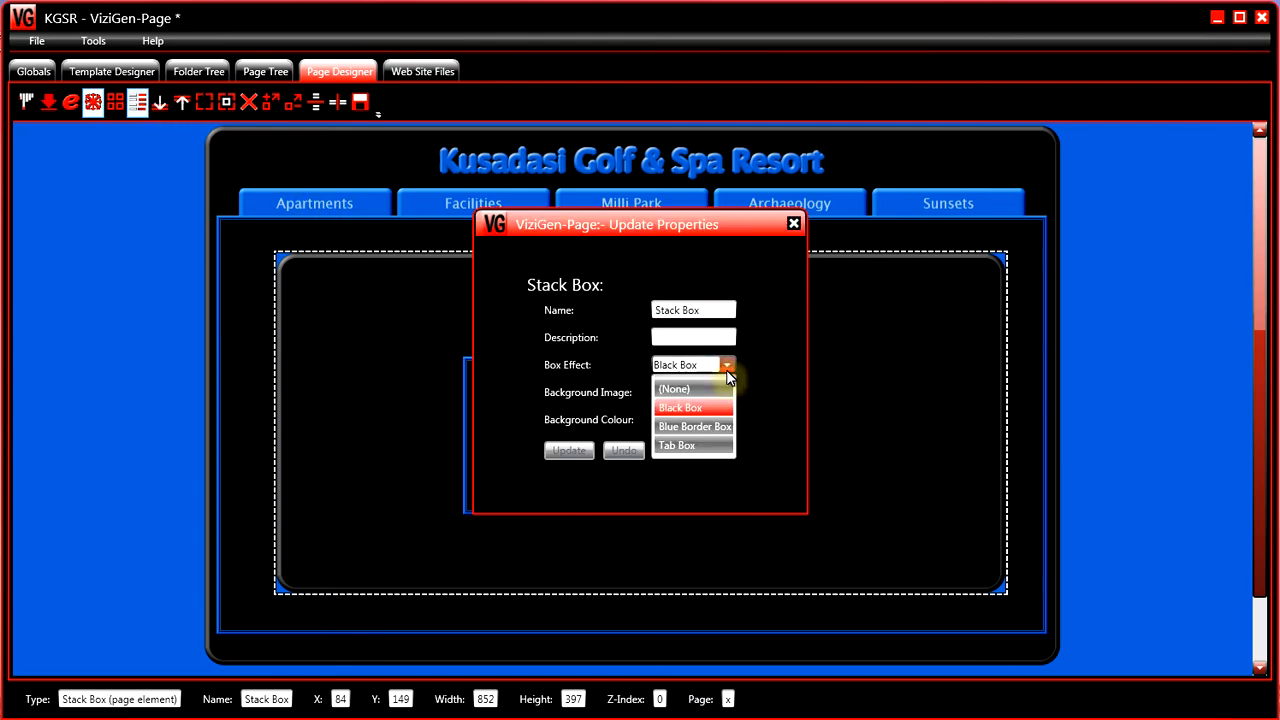
click(687, 448)
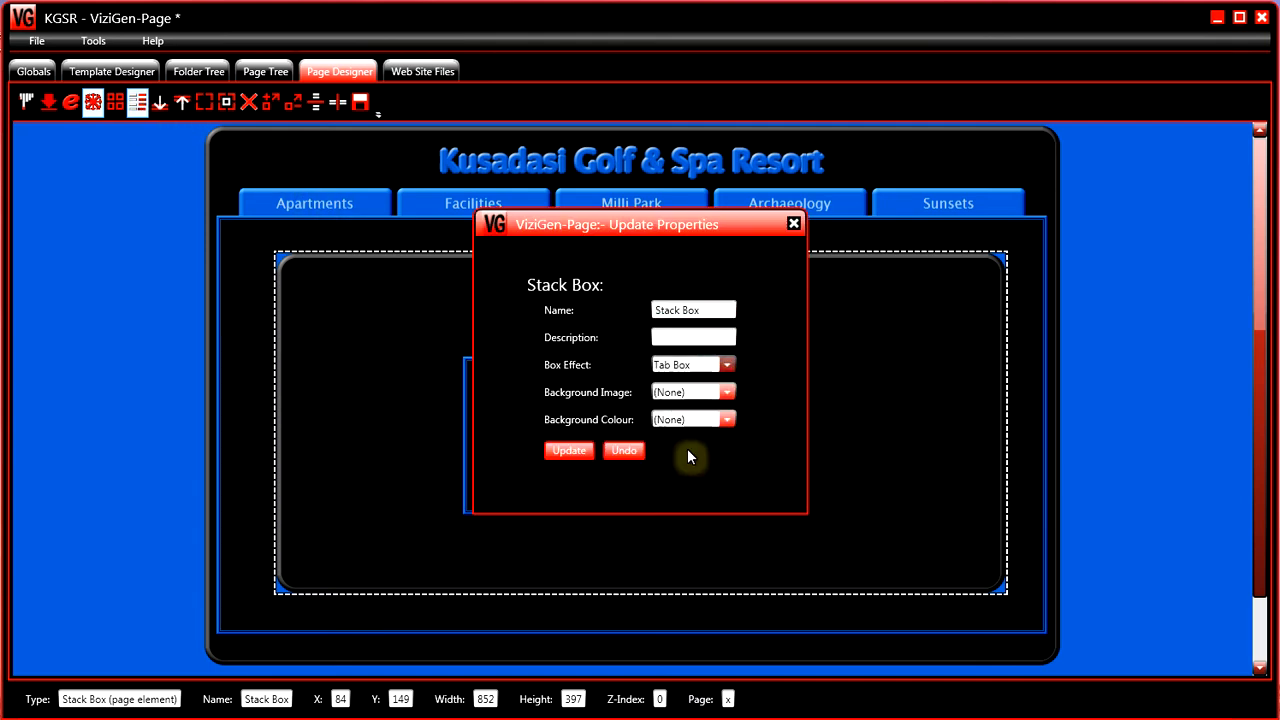
click(583, 450)
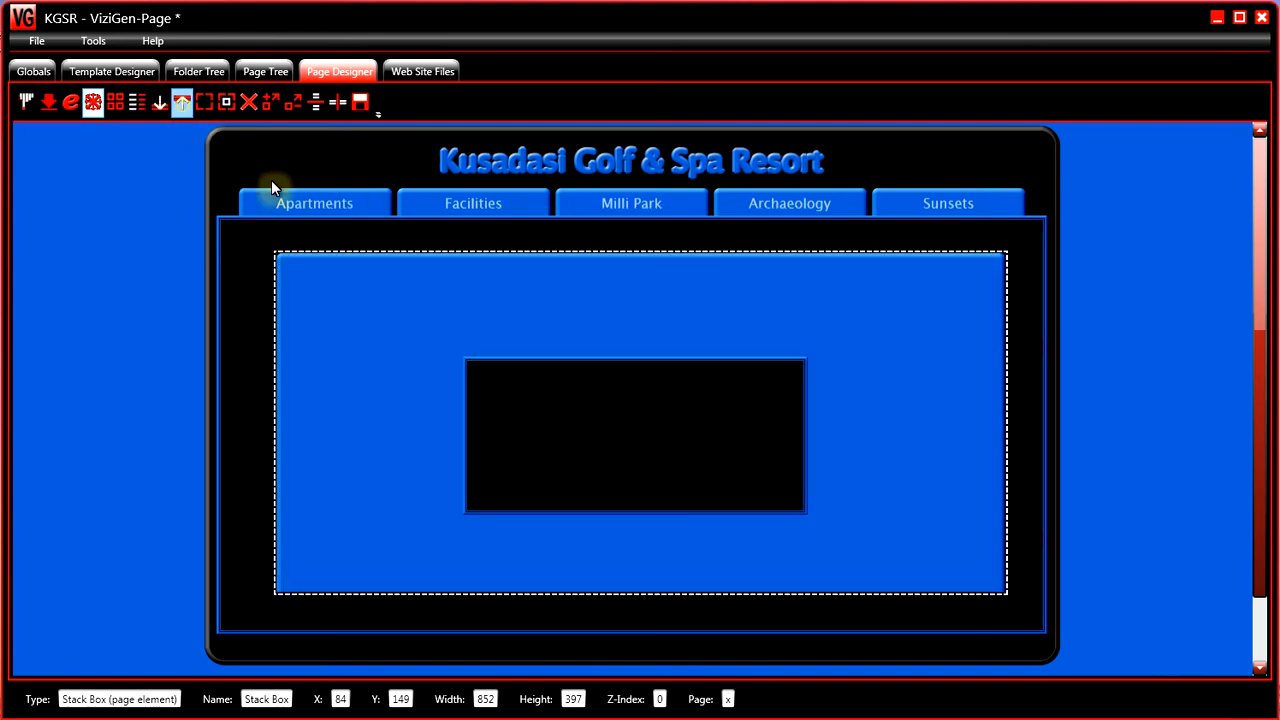
Move the nested stack box around over the Tab Box background, leaving it at about X 229, Y 229
click(650, 424)
drag(666, 429, 667, 344)
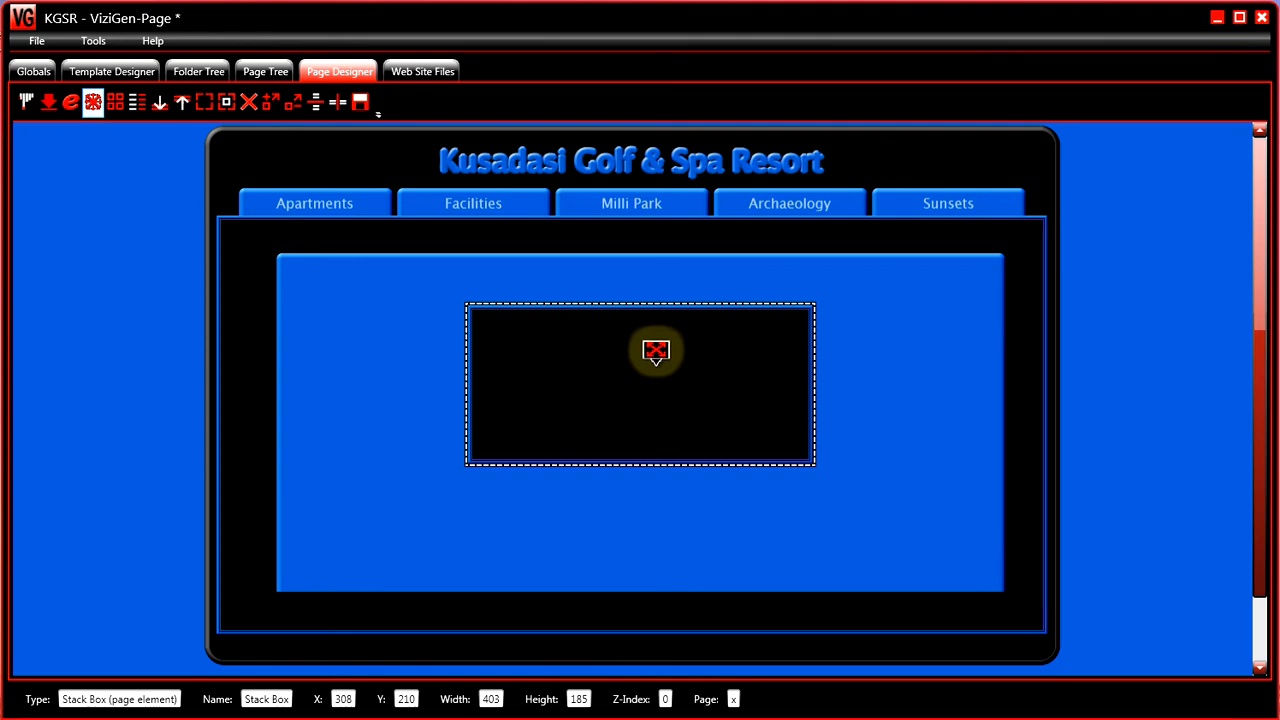
drag(643, 363, 613, 348)
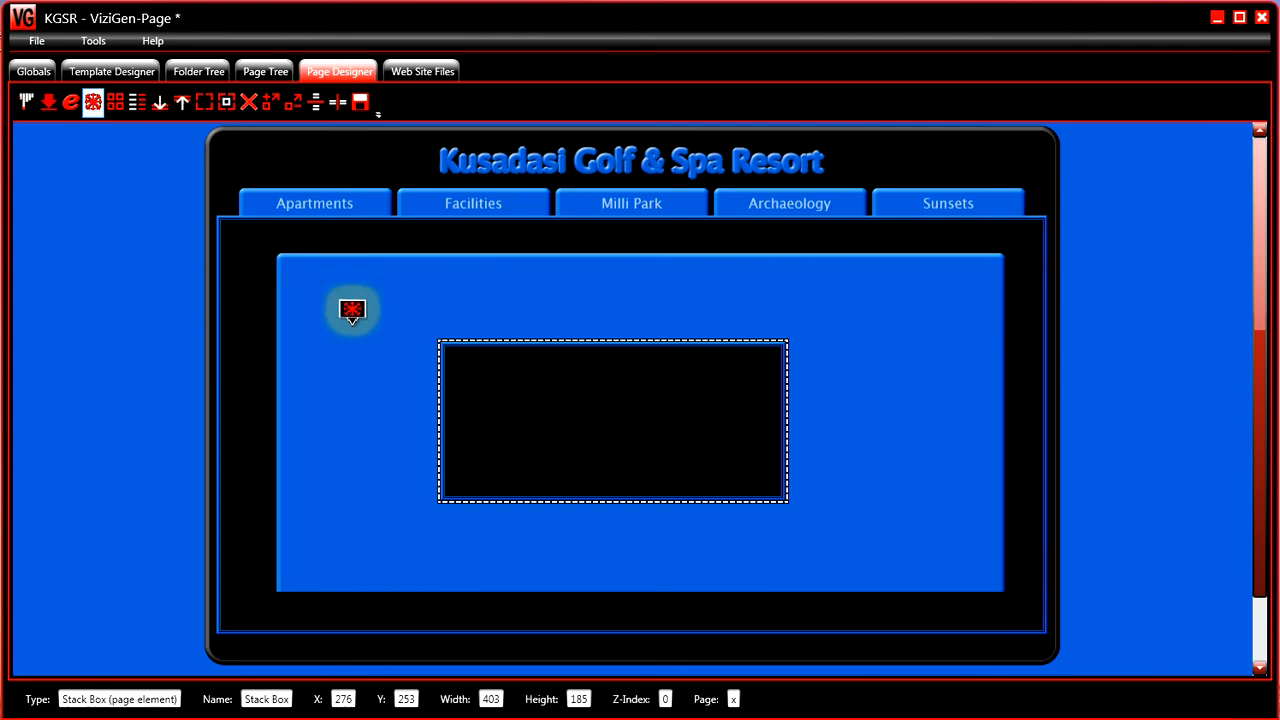
drag(563, 406, 380, 282)
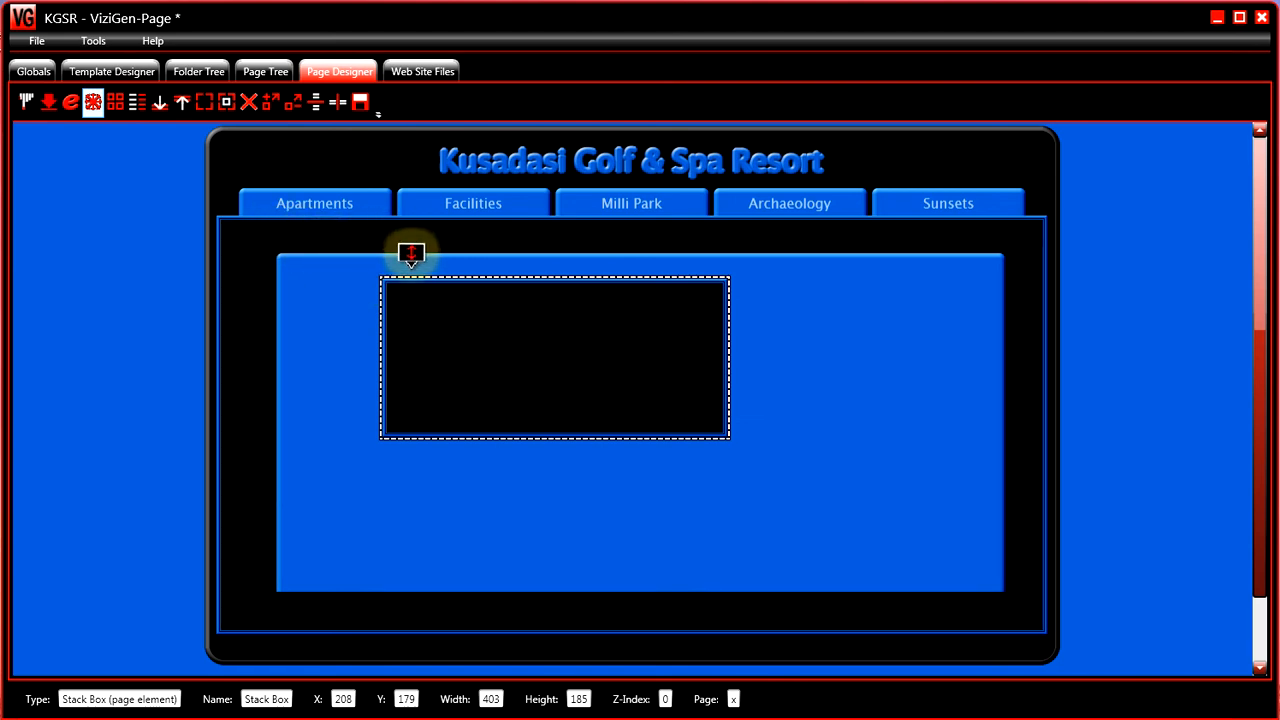
drag(471, 311, 489, 351)
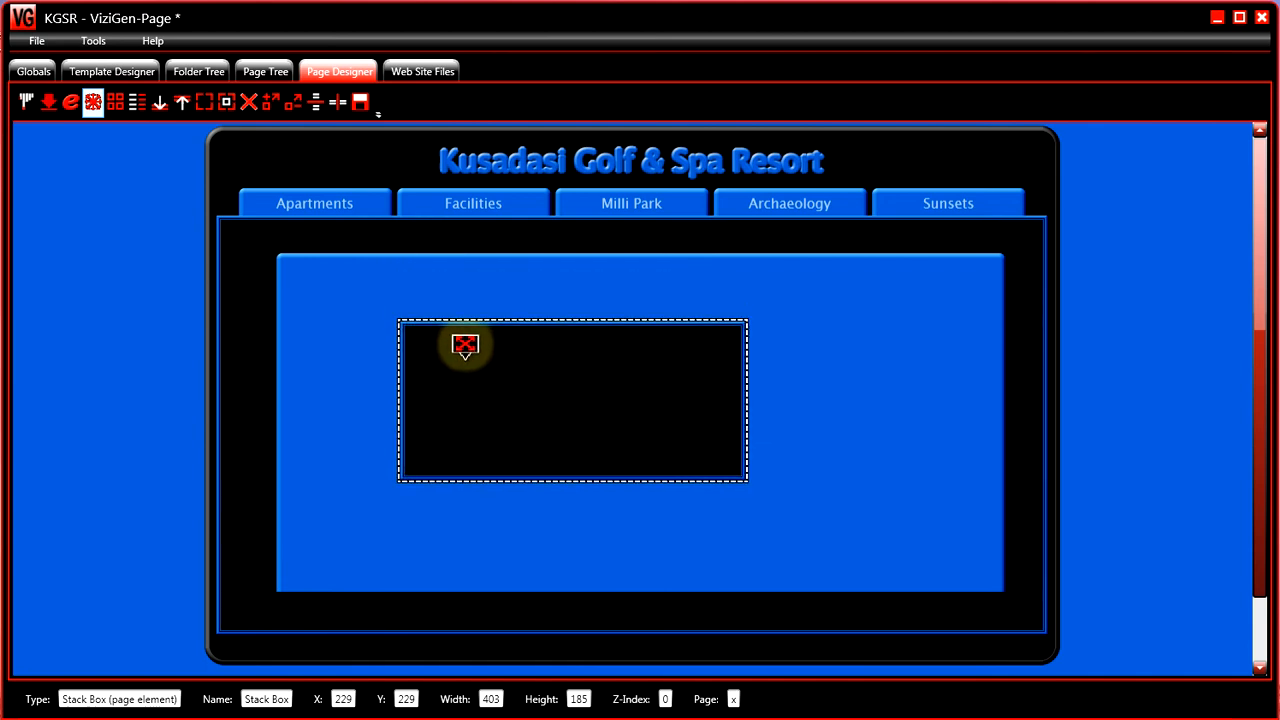
Set the top and bottom borders of the Tab Box effect to 12 in the global settings and update it
click(28, 71)
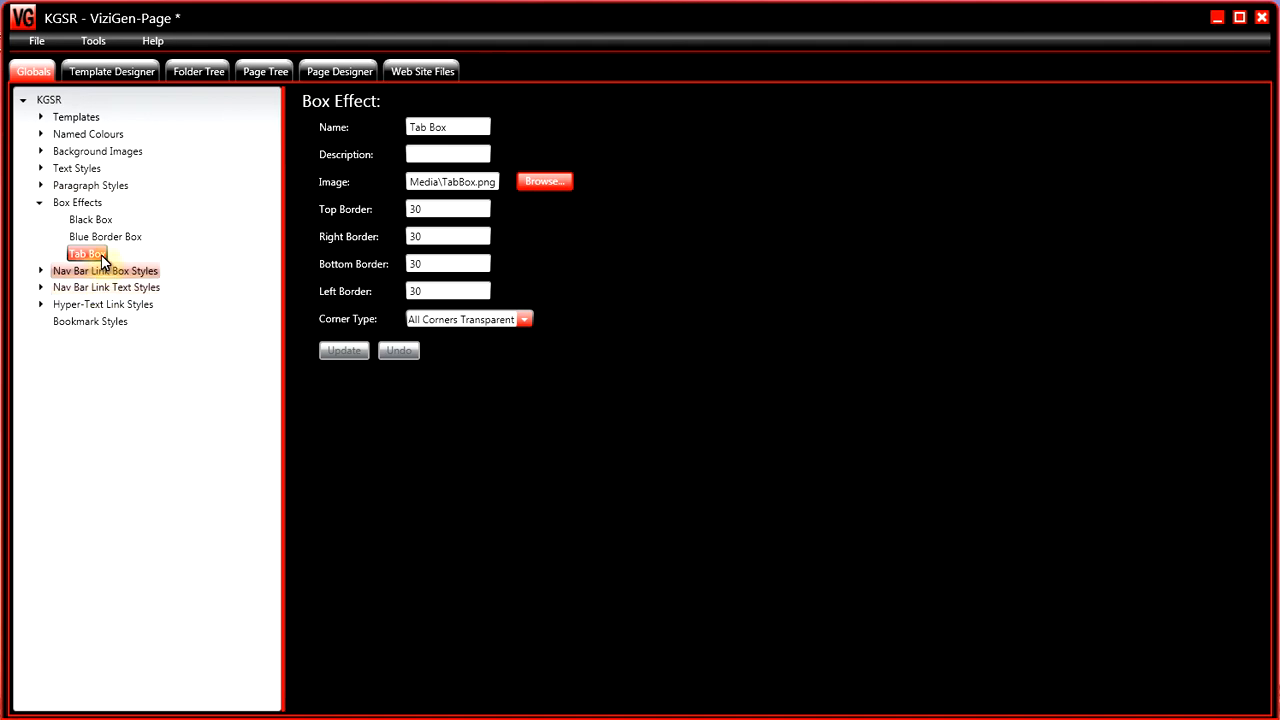
click(433, 213)
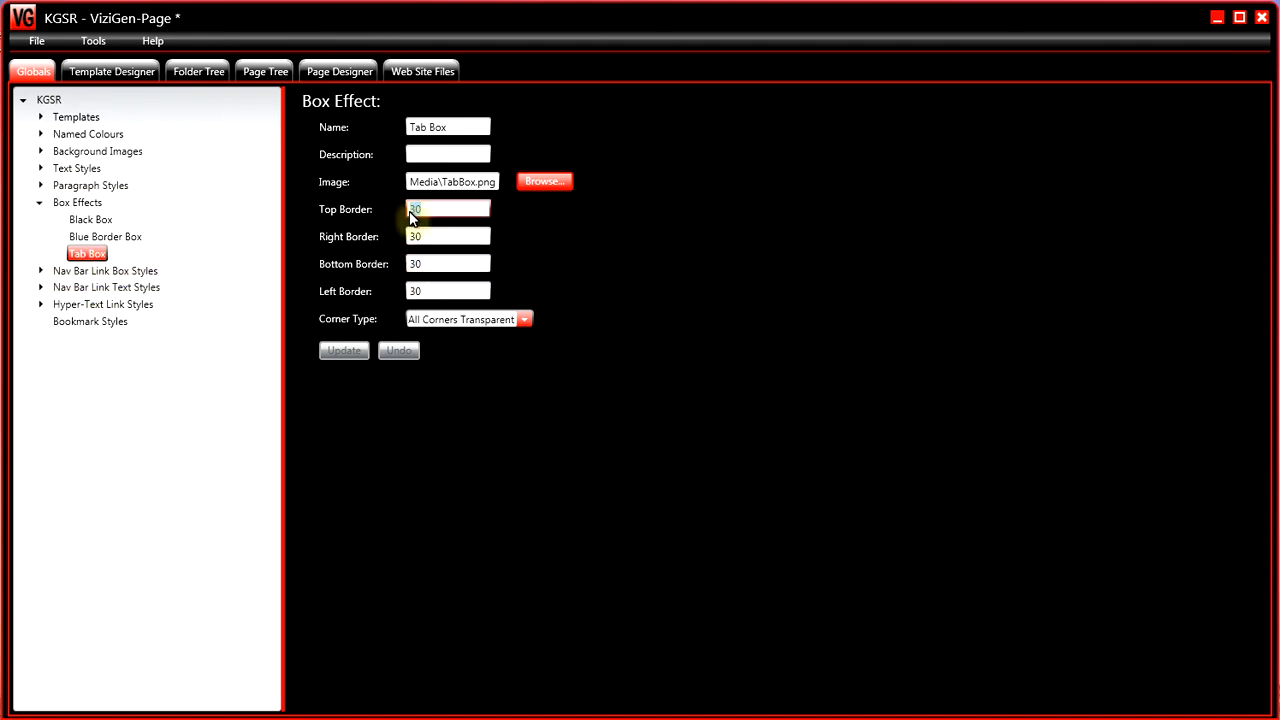
text(12)
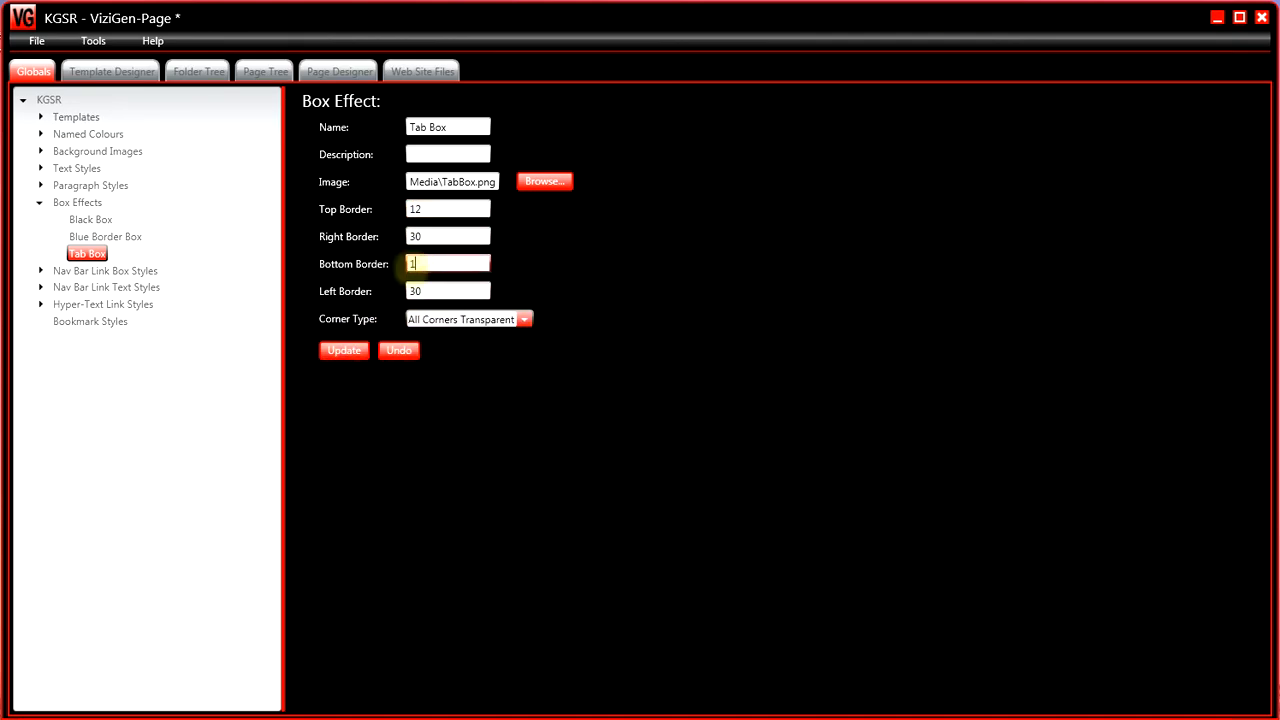
click(346, 351)
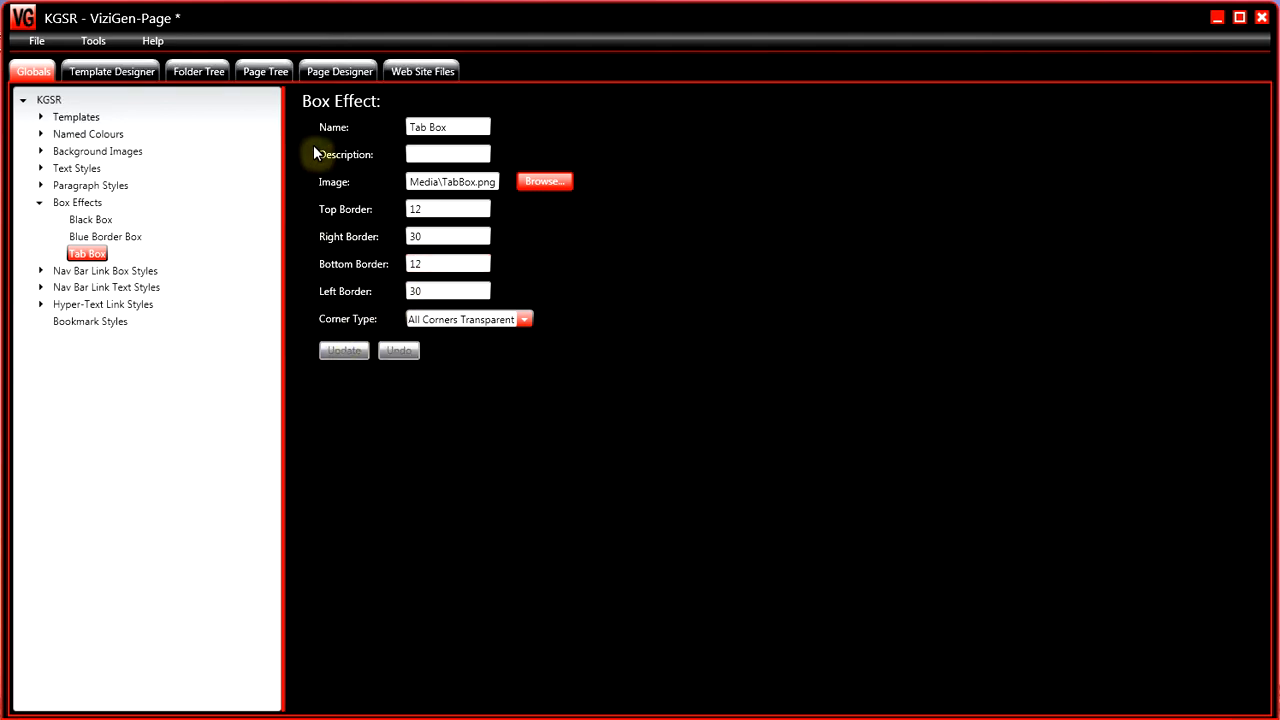
Return to the page design and move the nested stack box to about X 287, Y 231
click(323, 74)
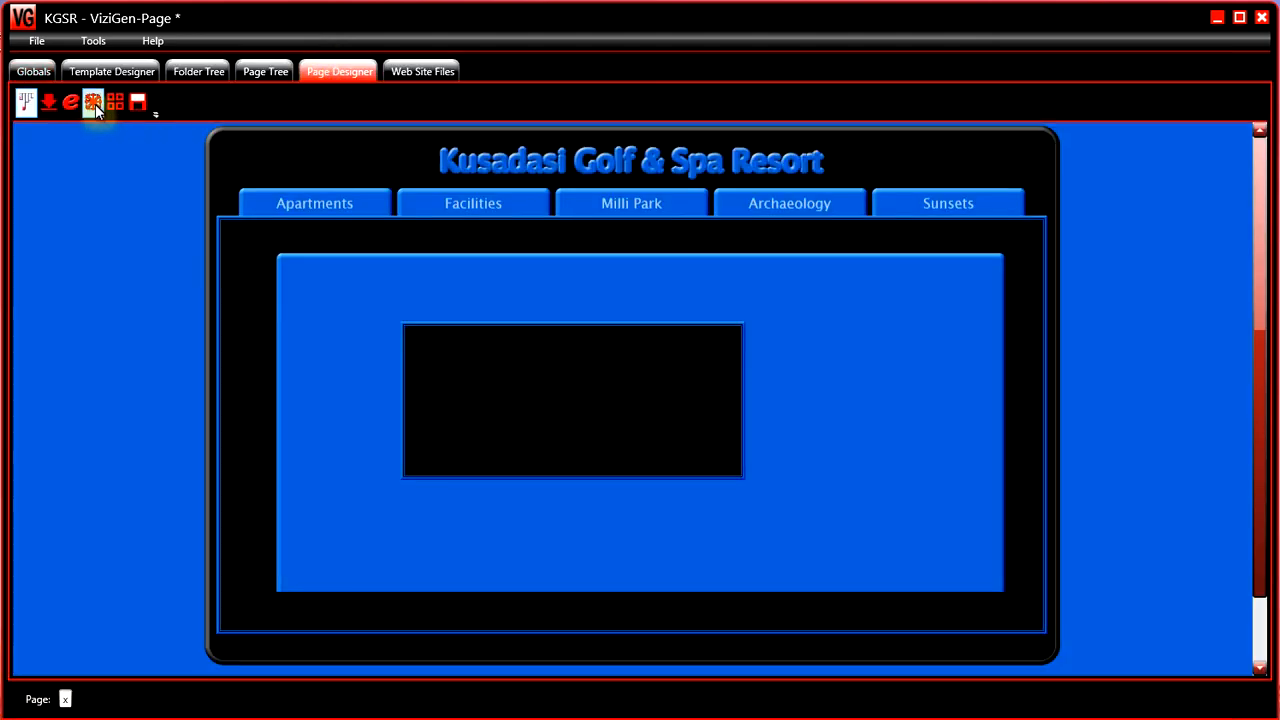
click(93, 102)
click(580, 400)
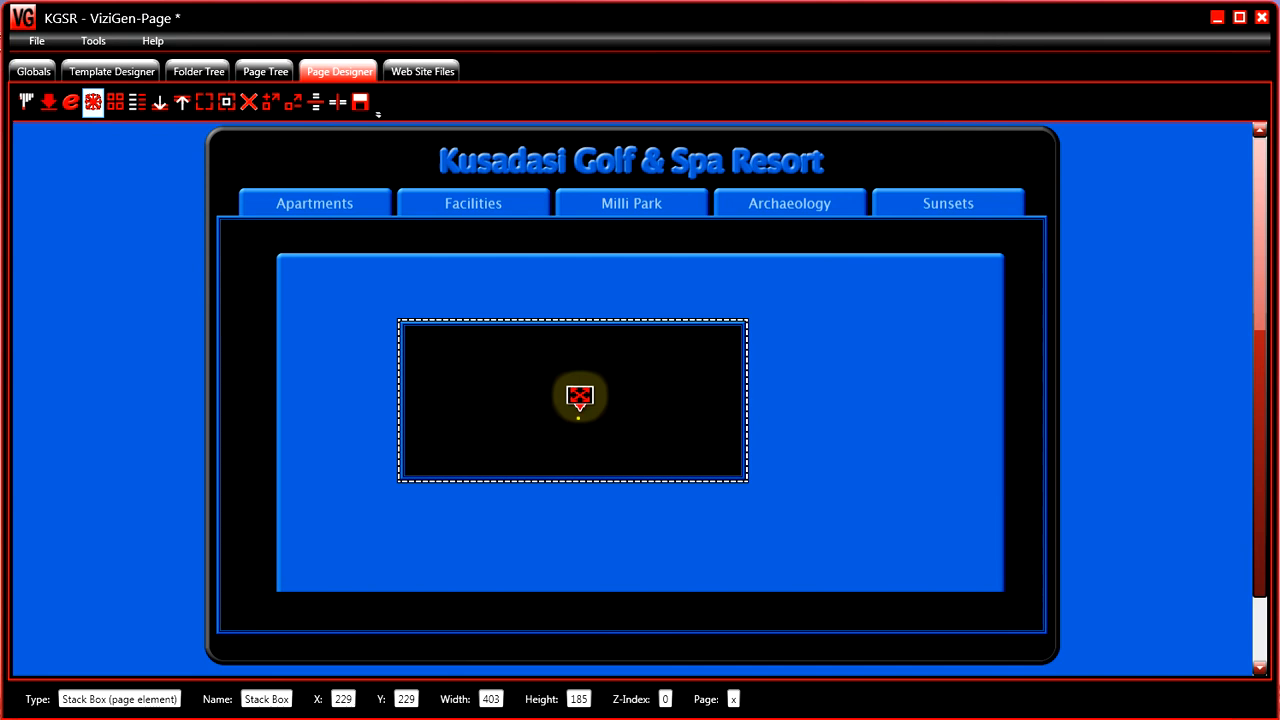
drag(577, 391, 451, 334)
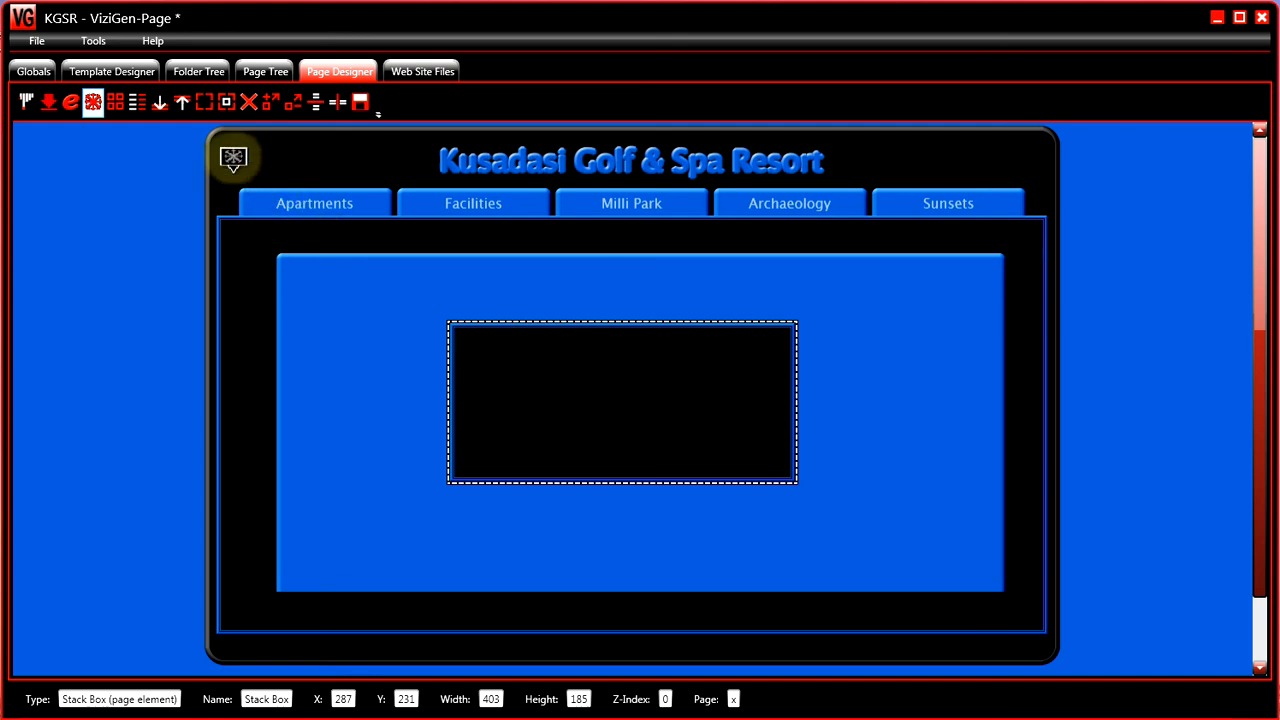
Apply the Tab Box effect to the nested stack box and move the box to about X 239, Y 215
click(137, 104)
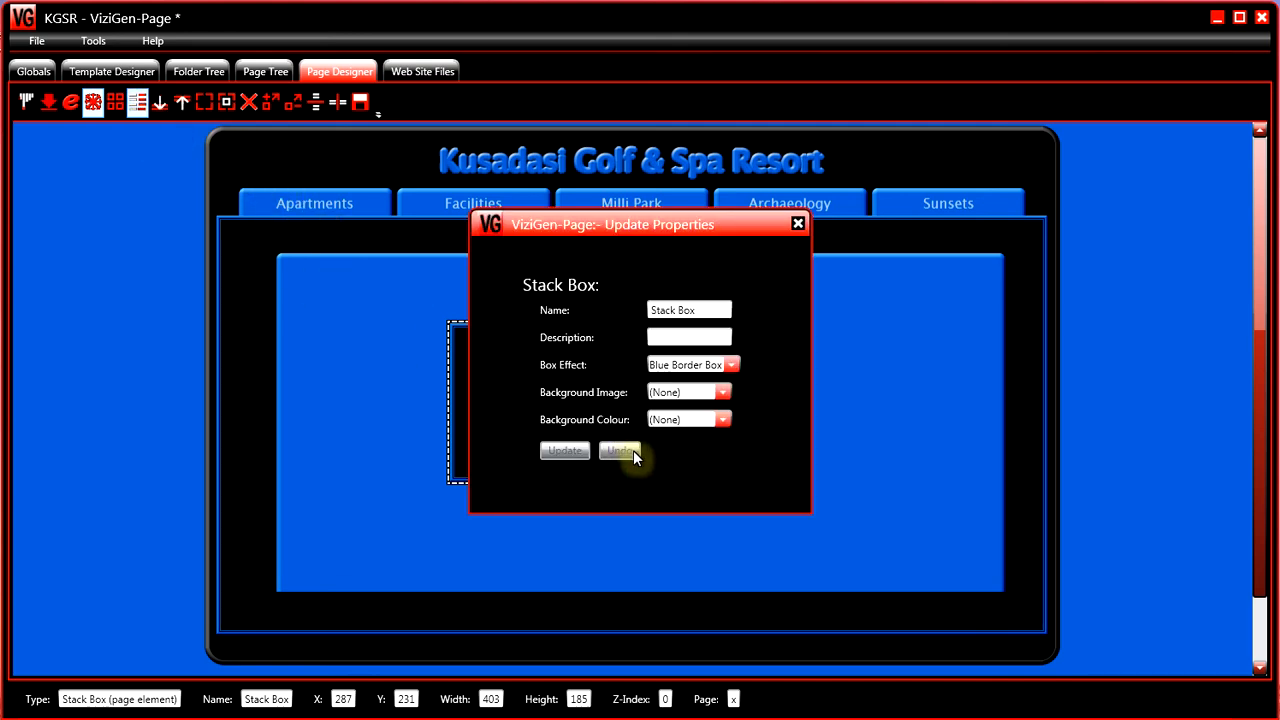
click(731, 366)
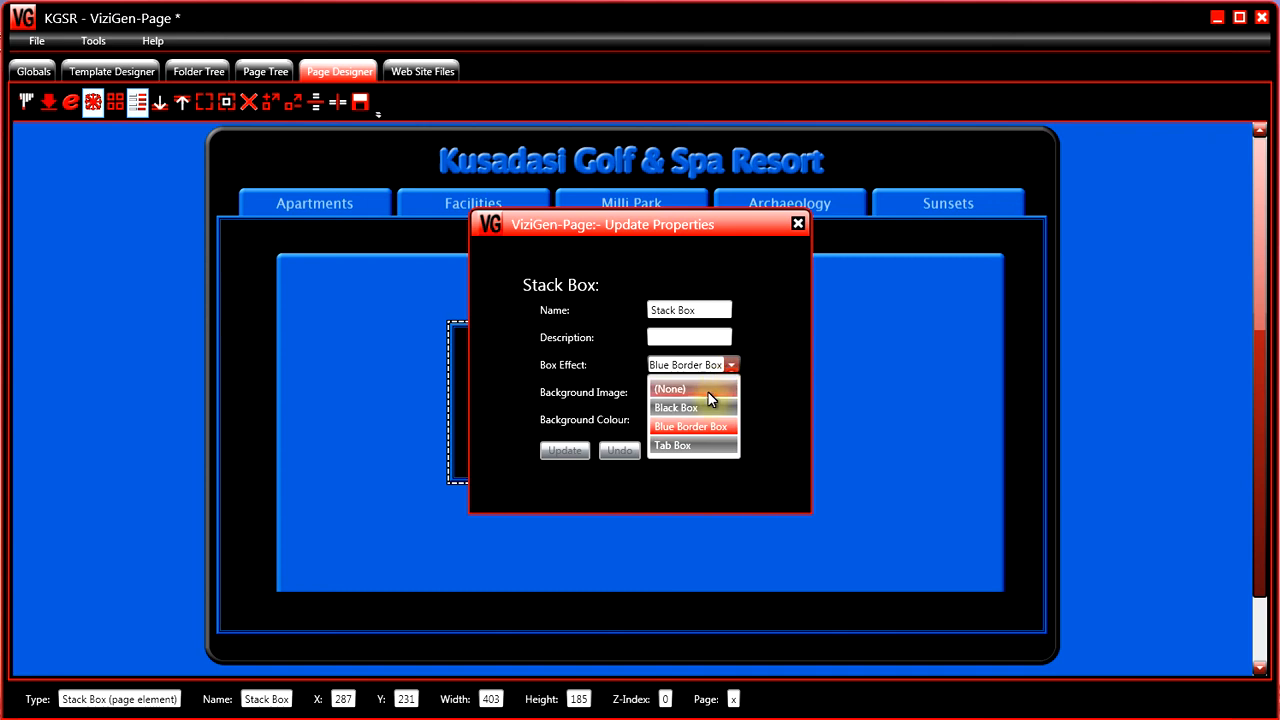
click(671, 445)
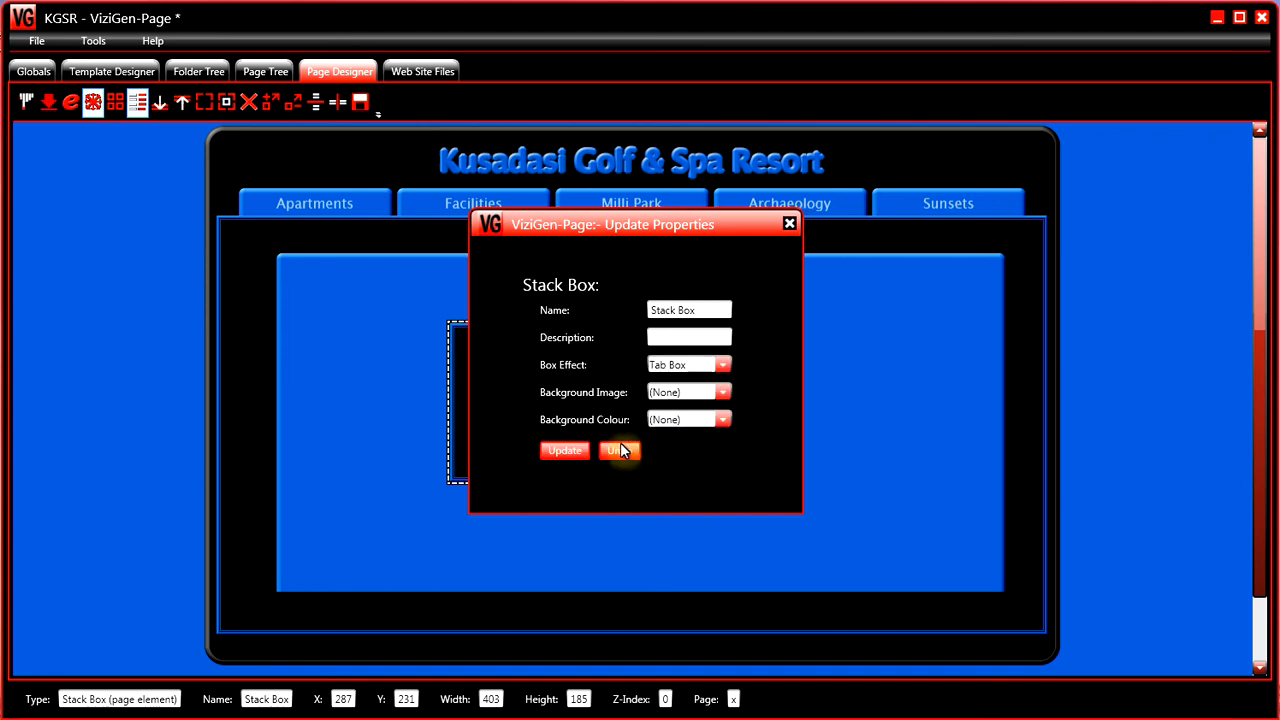
click(565, 451)
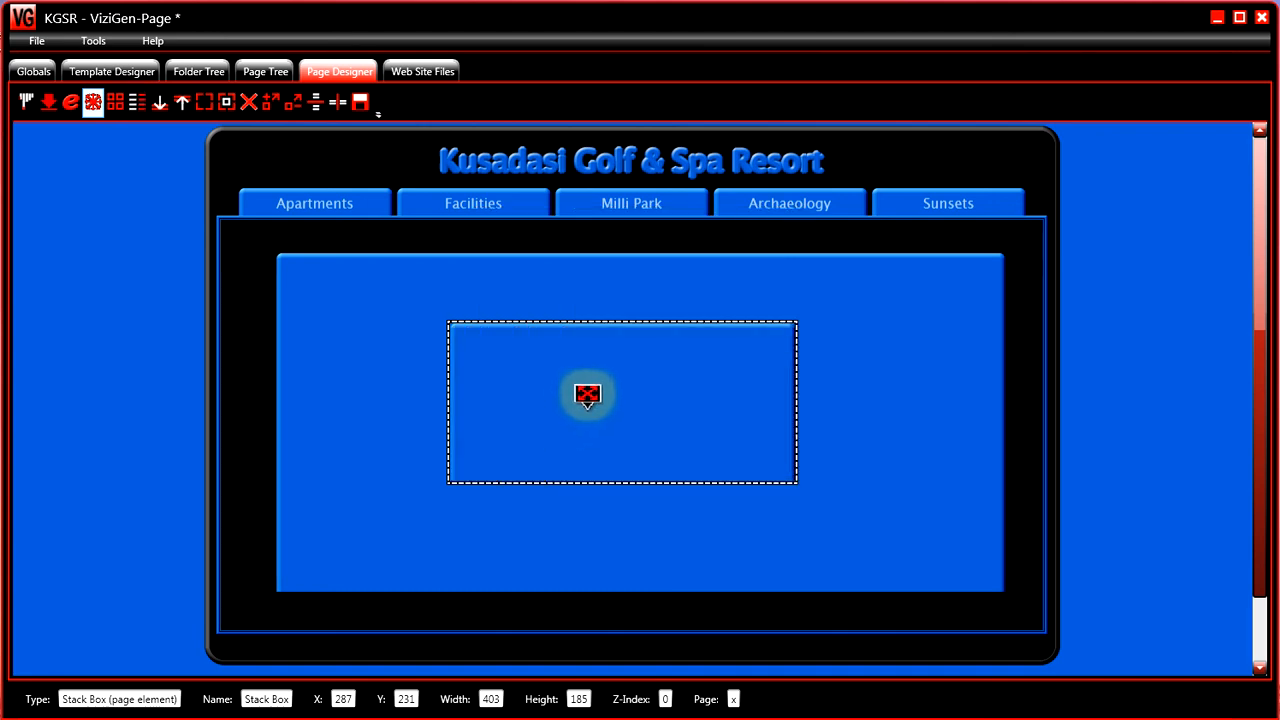
drag(600, 392, 559, 326)
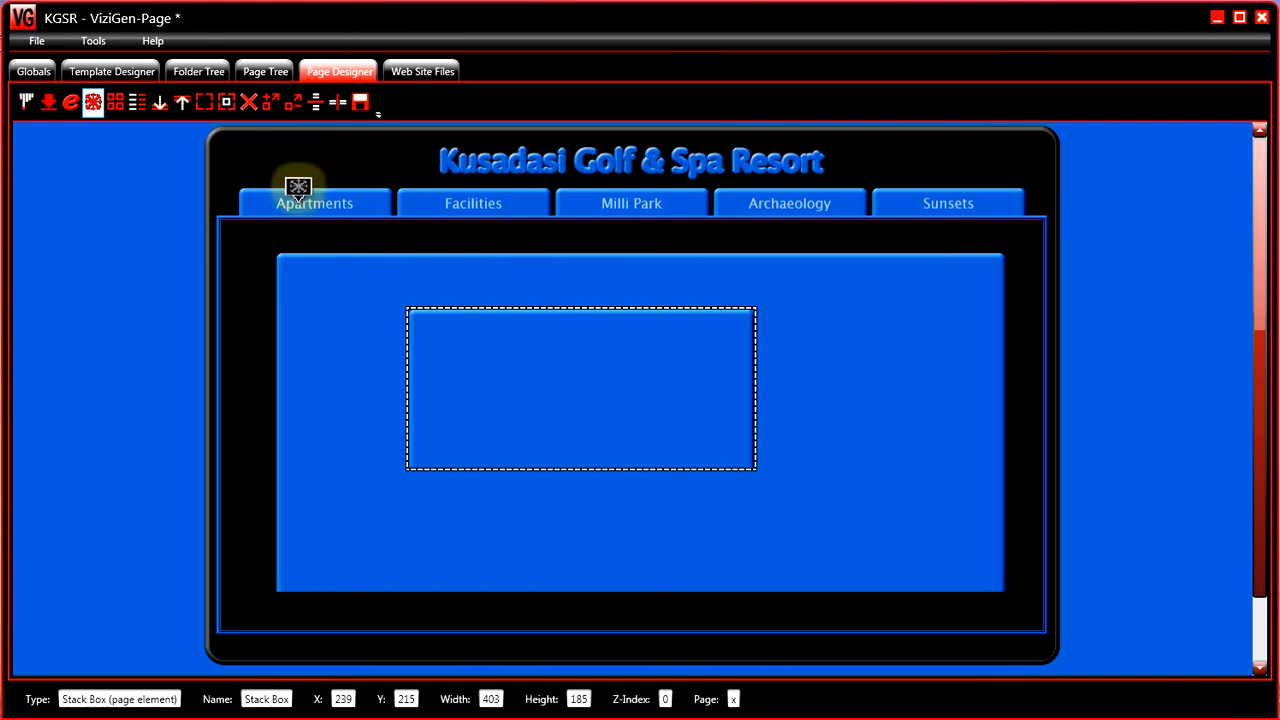
Examine the Tab Box effect's top and bottom border settings and compare them with the nested box on the page
click(33, 71)
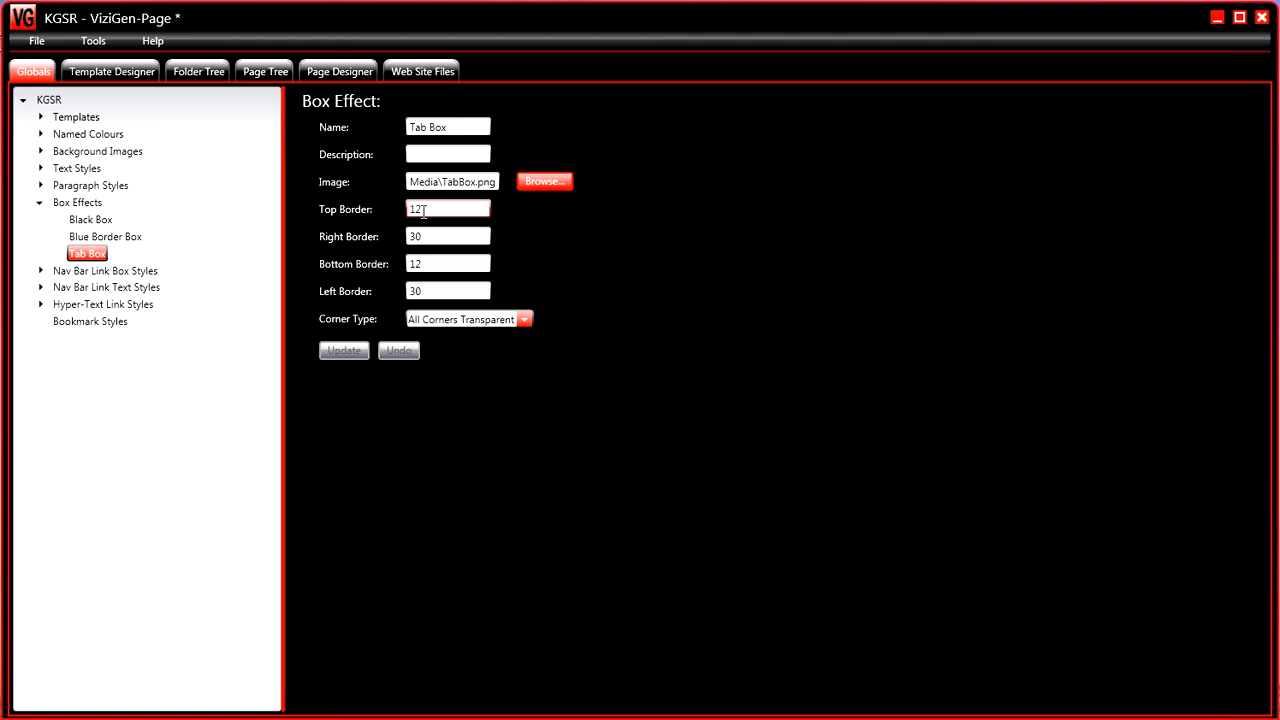
click(409, 208)
click(316, 74)
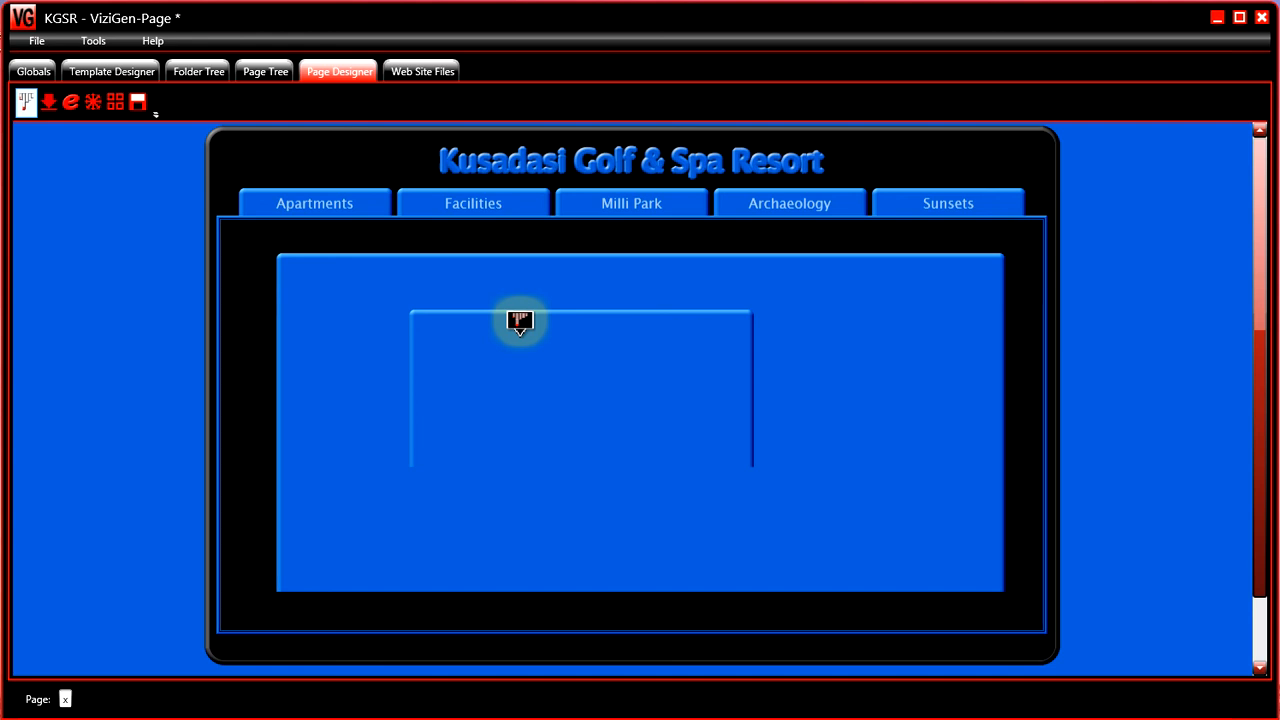
click(32, 73)
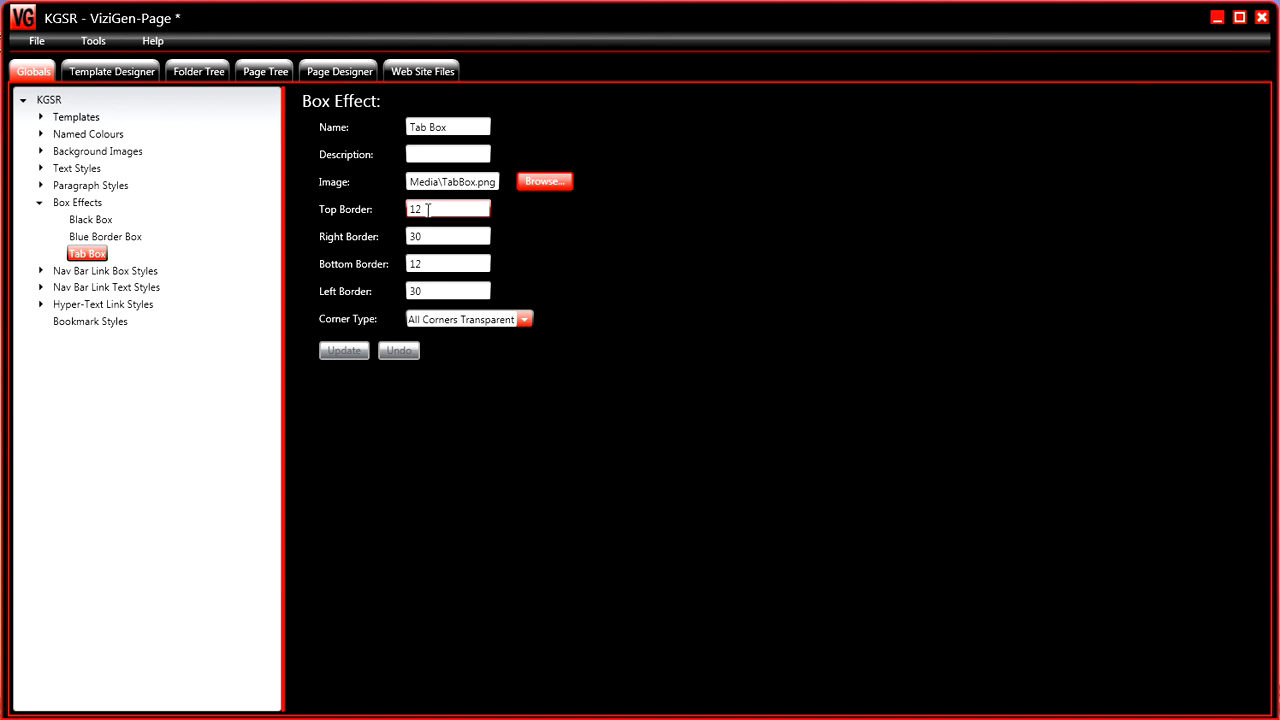
click(438, 263)
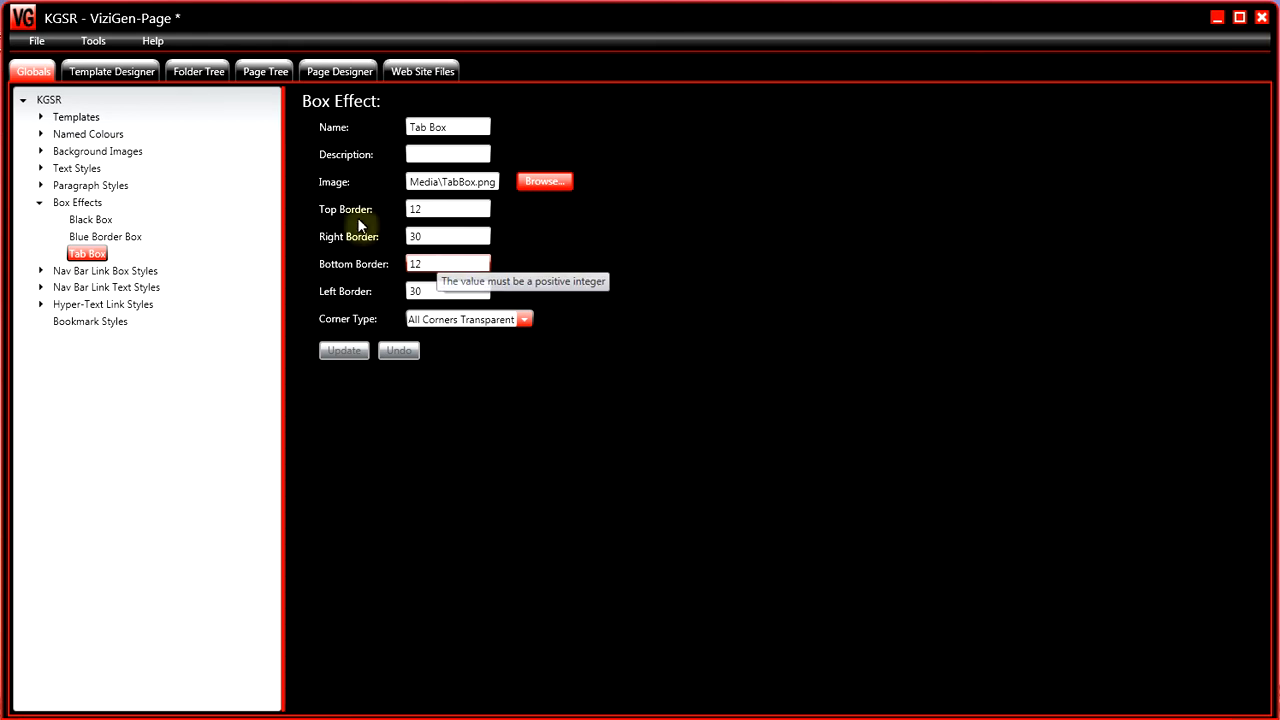
Return to the page design and move the nested Tab Box stack box to about X 255, Y 209
click(334, 74)
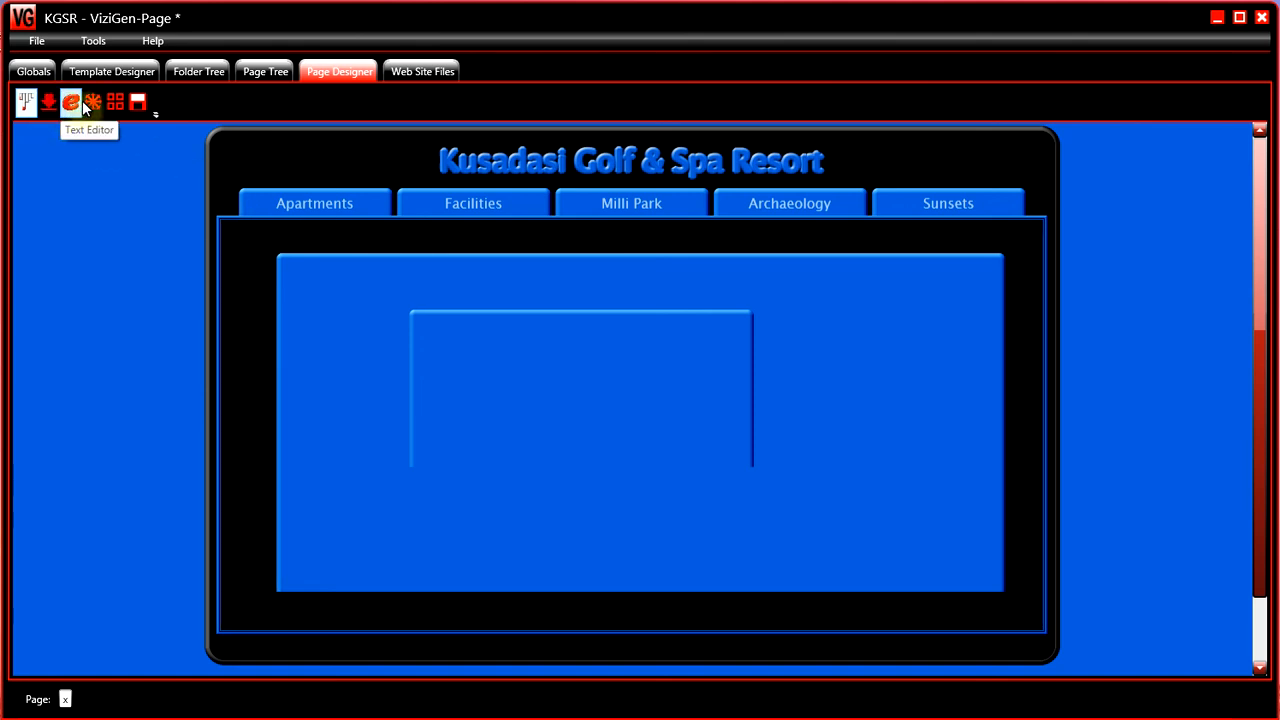
click(93, 102)
click(487, 348)
drag(487, 348, 515, 331)
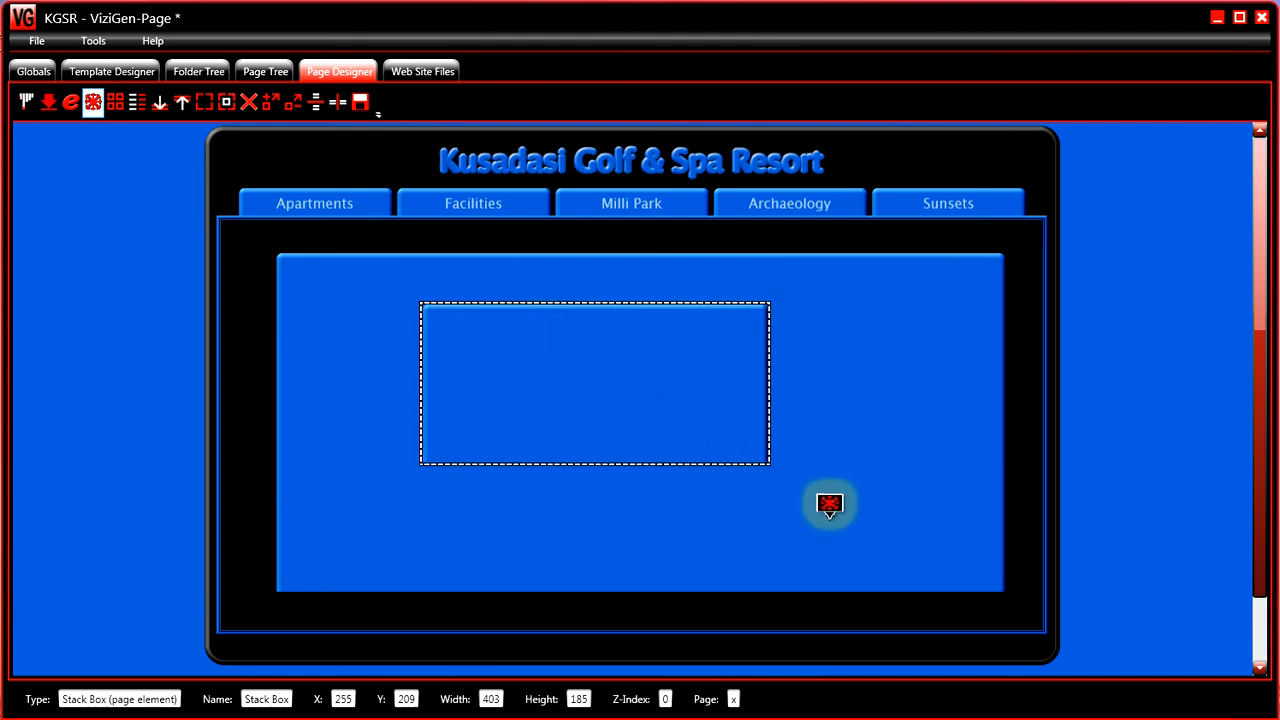